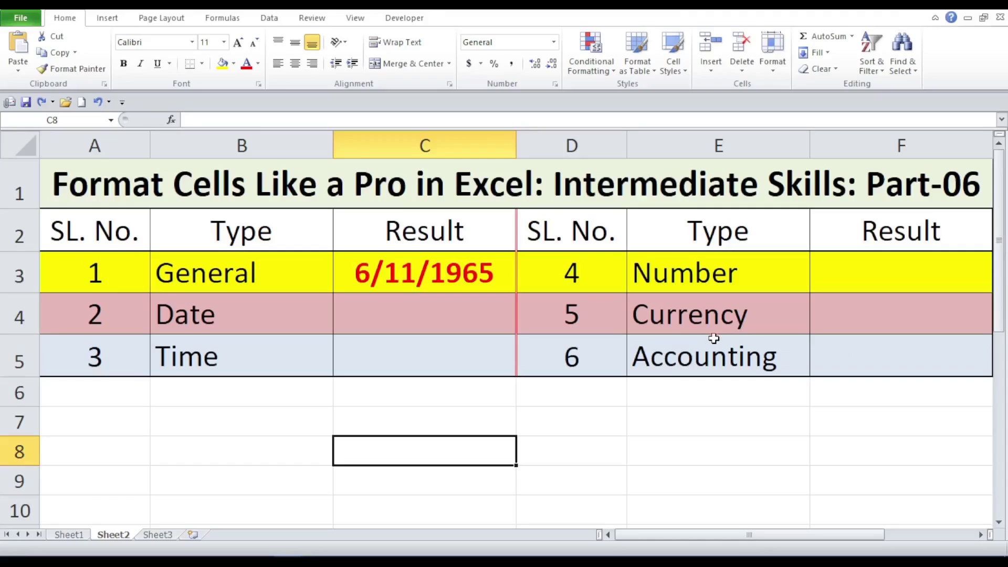
Step: Change the number format of the General result in cell C3 to General
{"action": "left_click", "coordinate": [475, 273]}
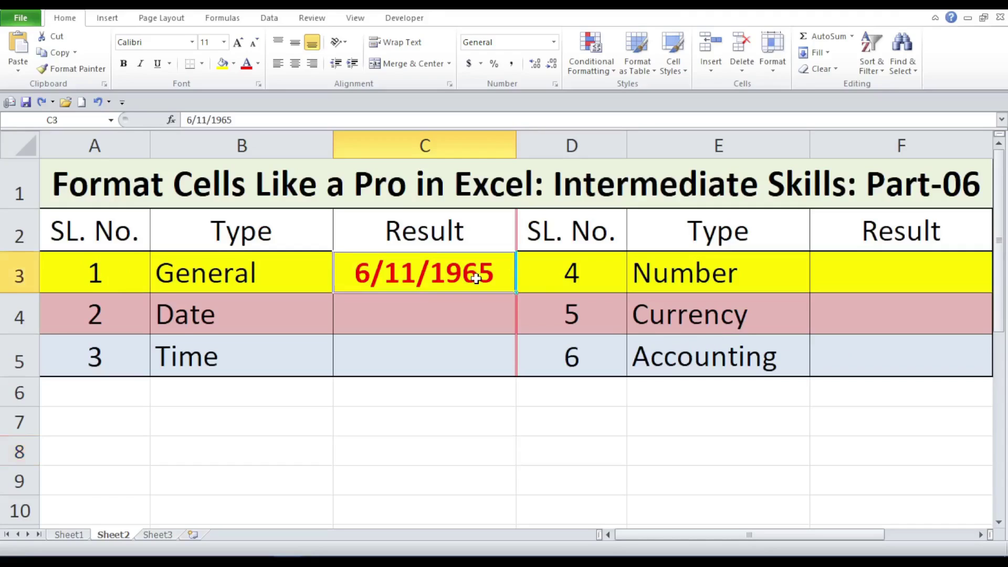
{"action": "right_click", "coordinate": [477, 280]}
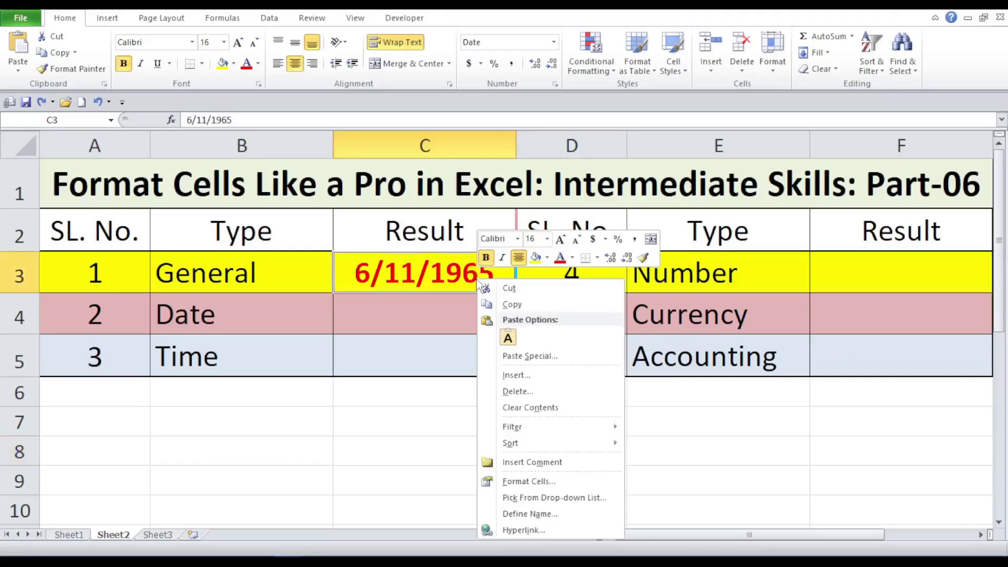
{"action": "left_click", "coordinate": [530, 479]}
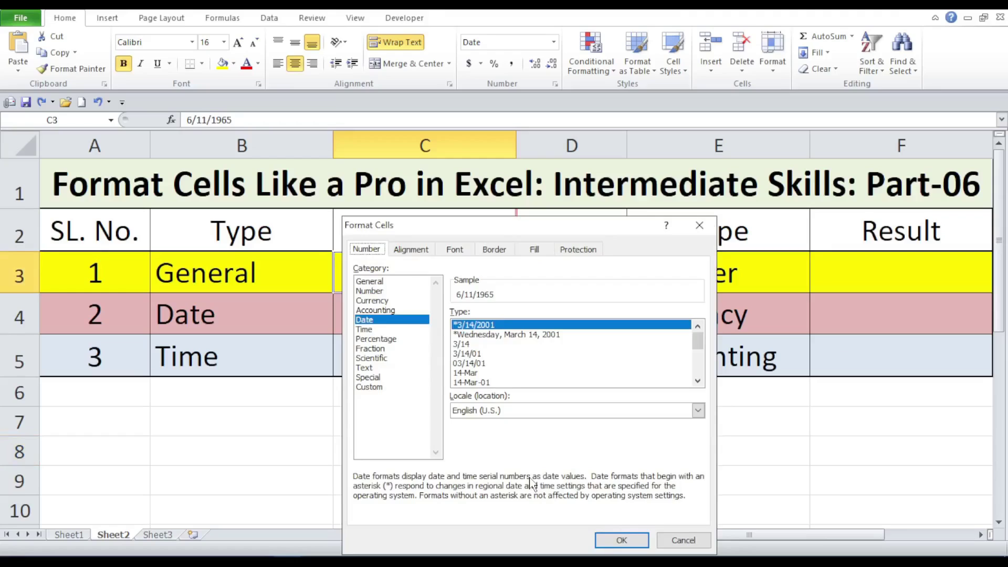
{"action": "left_click", "coordinate": [374, 282]}
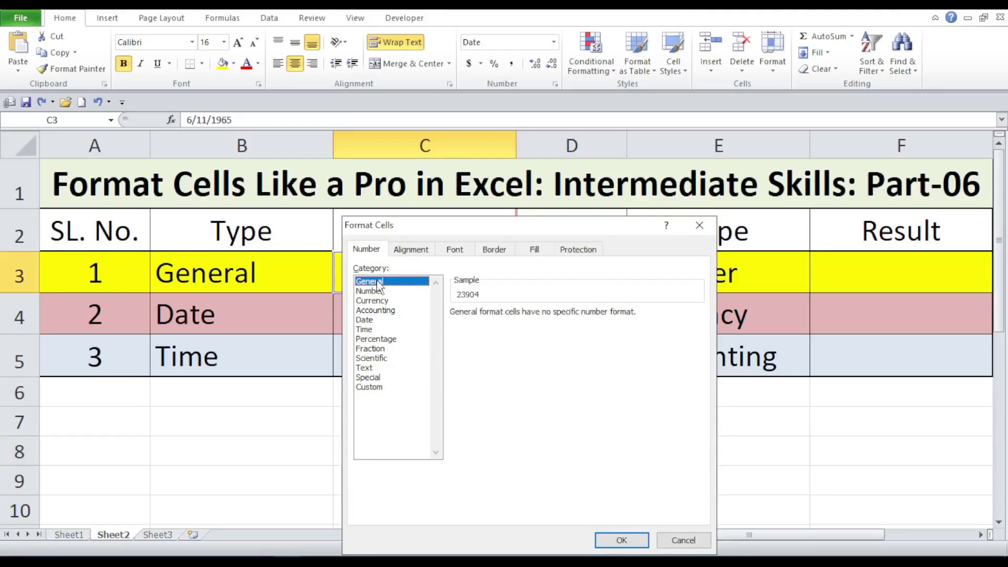
{"action": "left_click", "coordinate": [640, 546]}
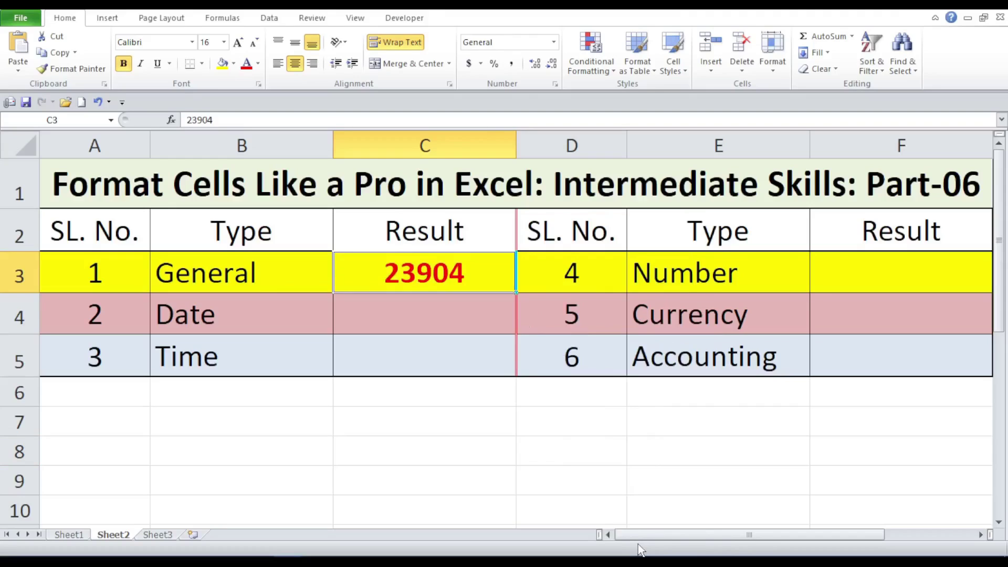
Step: Enter the formula =TODAY() in the Date row's result cell C4
{"action": "left_click", "coordinate": [430, 312]}
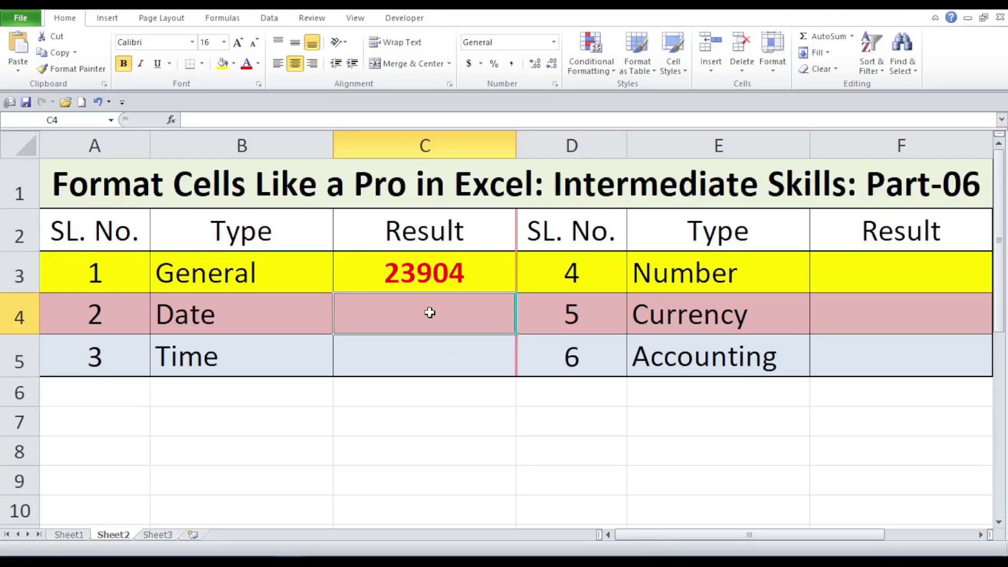
{"action": "left_click", "coordinate": [403, 258]}
{"action": "left_click", "coordinate": [427, 320]}
{"action": "left_click", "coordinate": [426, 277]}
{"action": "left_click", "coordinate": [441, 316]}
{"action": "double_click", "coordinate": [441, 316]}
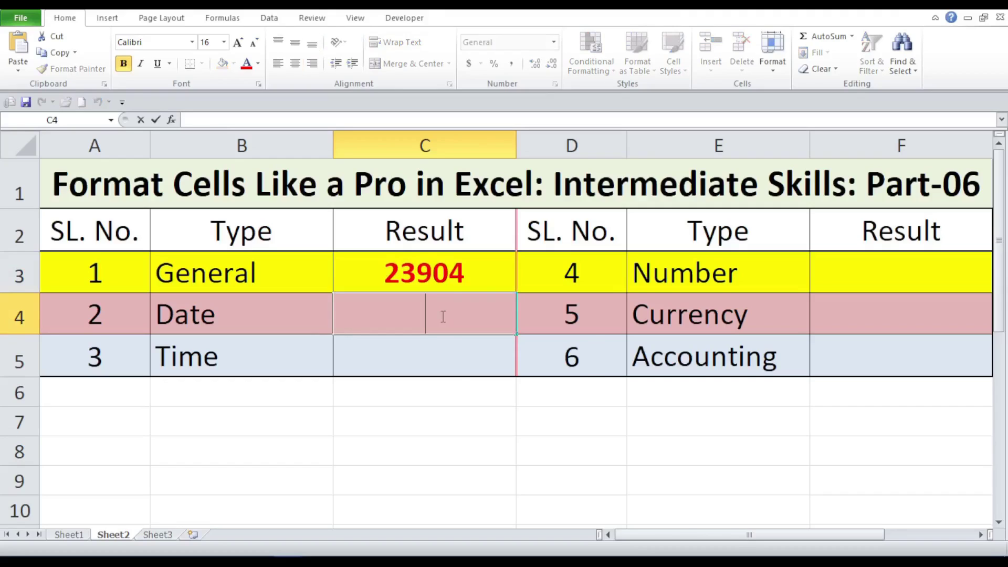
{"action": "right_click", "coordinate": [443, 316]}
{"action": "left_click", "coordinate": [472, 382]}
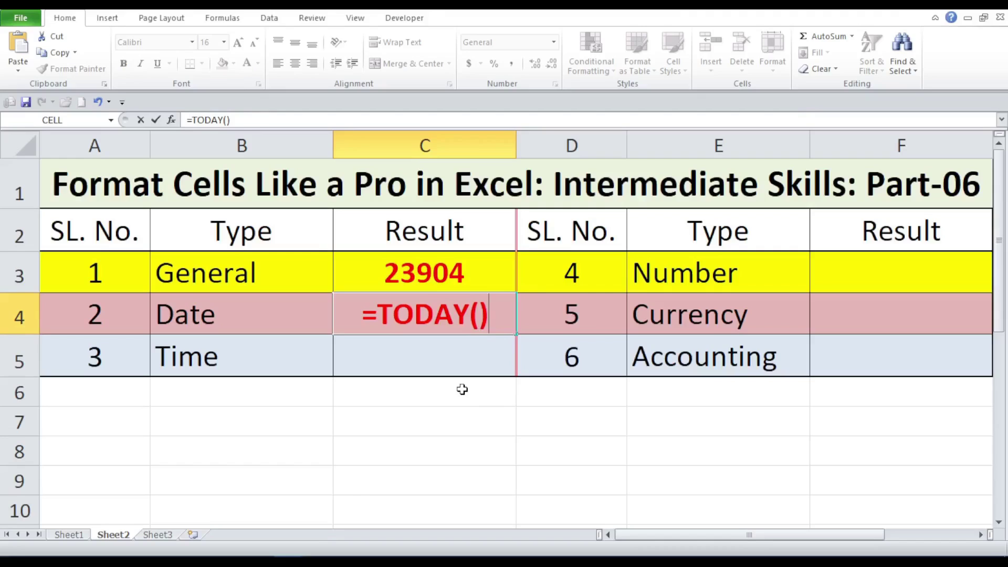
{"action": "key", "text": "Return"}
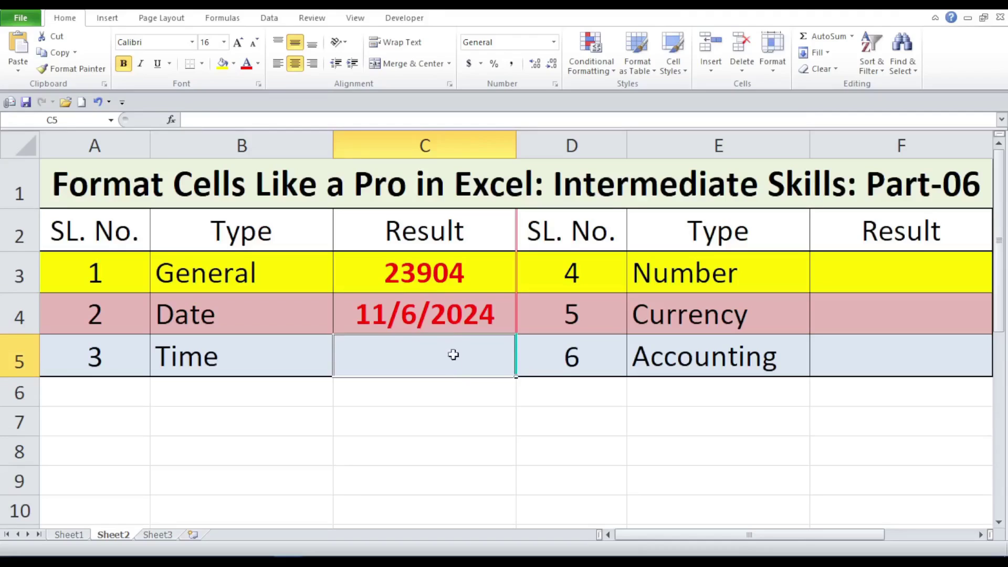
Step: Inspect the formula behind the Date row's result in cell C4
{"action": "left_click", "coordinate": [452, 317]}
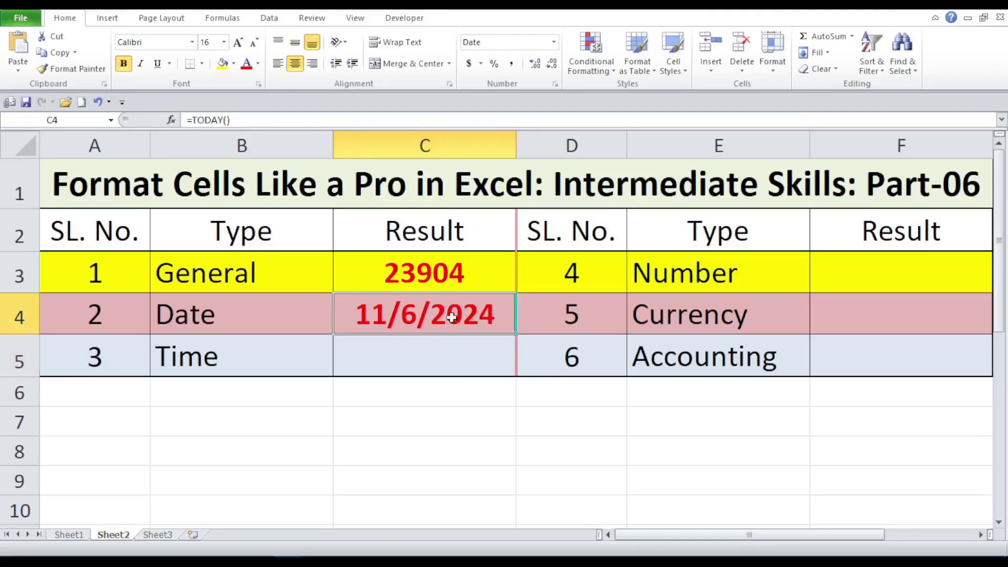
{"action": "left_click", "coordinate": [485, 357]}
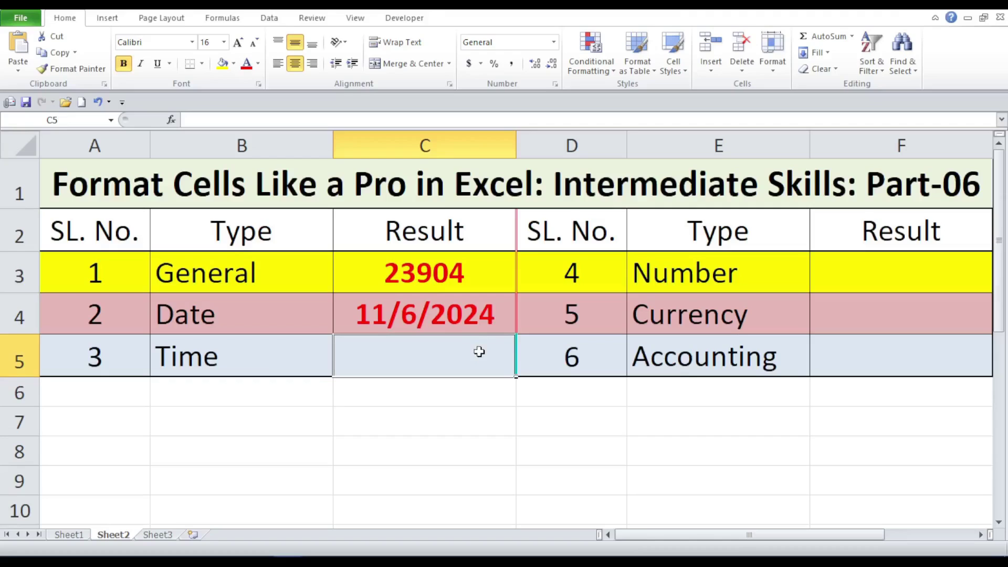
{"action": "left_click", "coordinate": [456, 316]}
{"action": "double_click", "coordinate": [455, 316]}
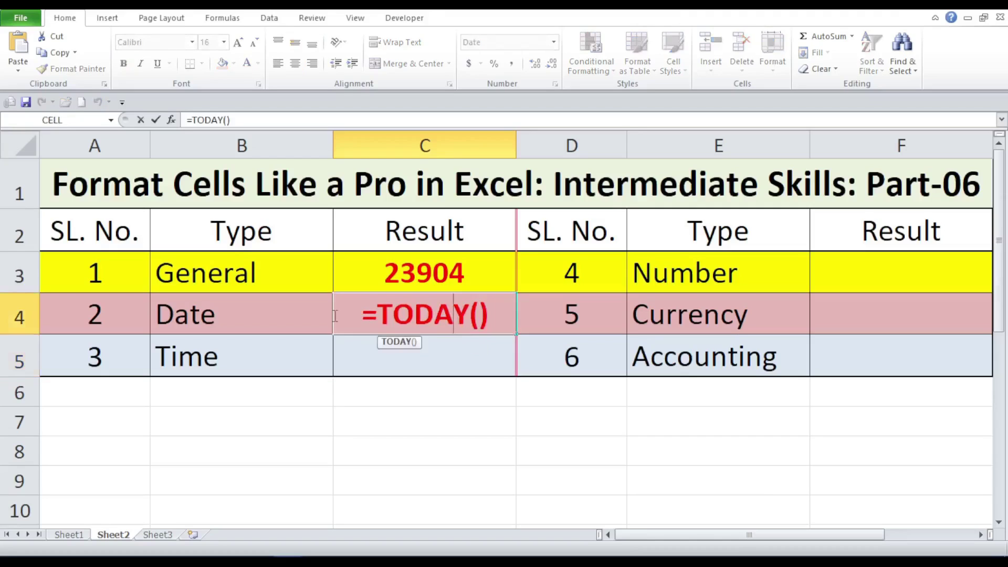
{"action": "left_click", "coordinate": [500, 319]}
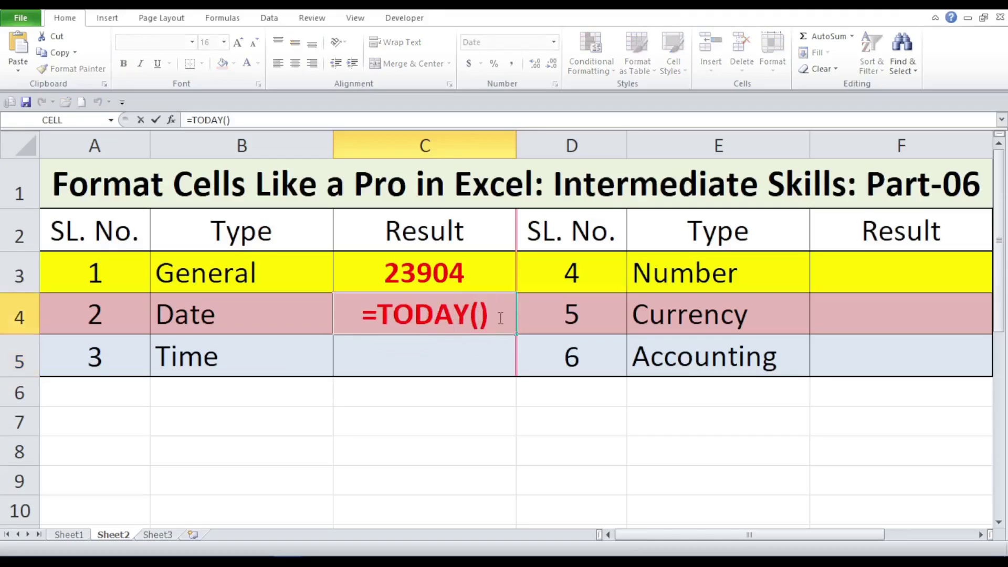
{"action": "key", "text": "Return"}
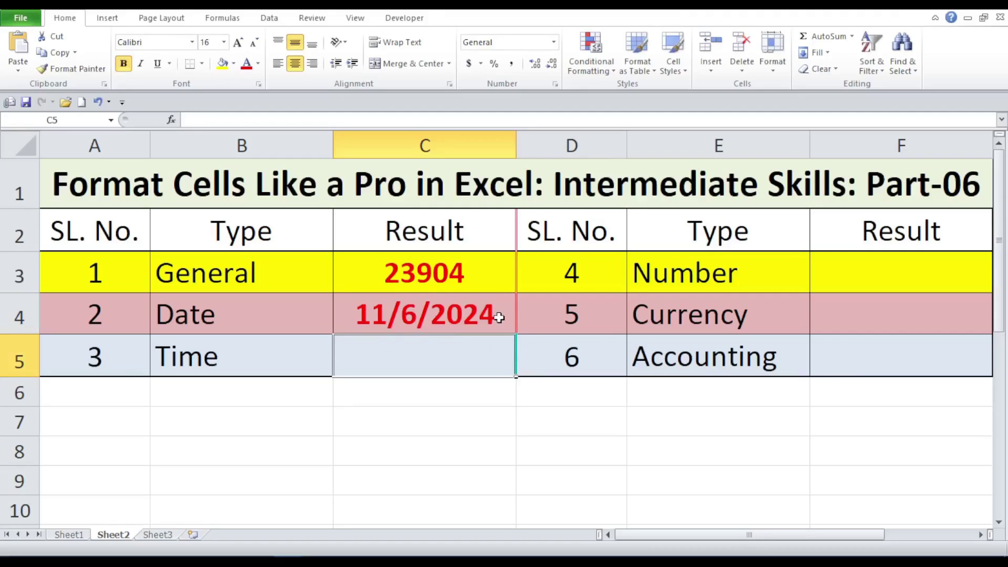
Step: Apply the 14-Mar-01 date format to the Date result in cell C4
{"action": "left_click", "coordinate": [498, 318]}
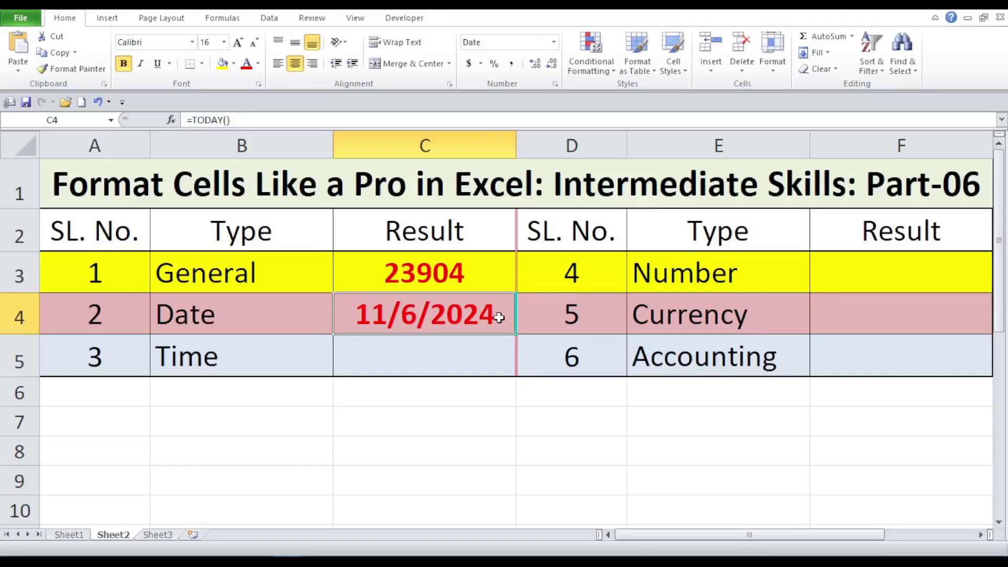
{"action": "right_click", "coordinate": [500, 317]}
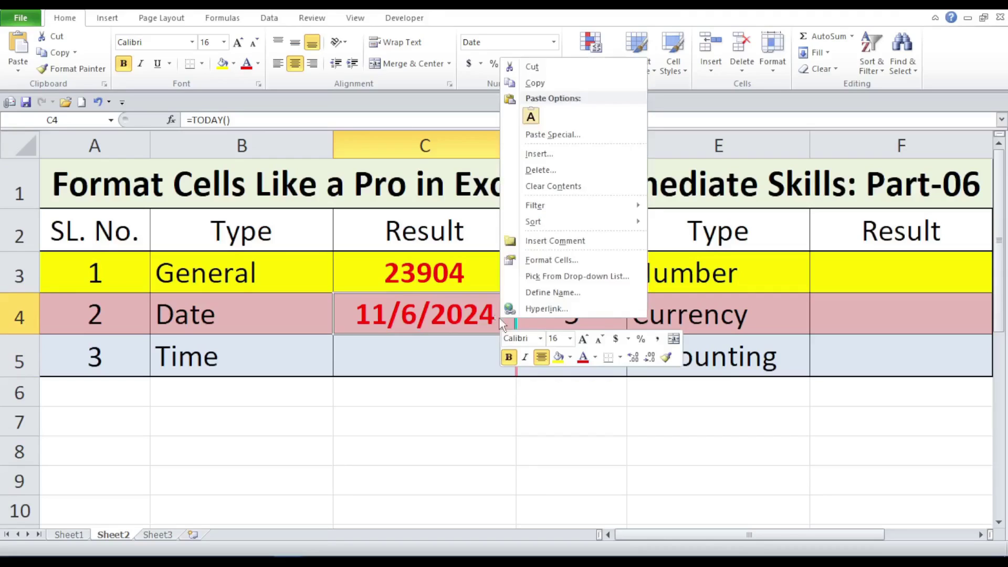
{"action": "left_click", "coordinate": [525, 266]}
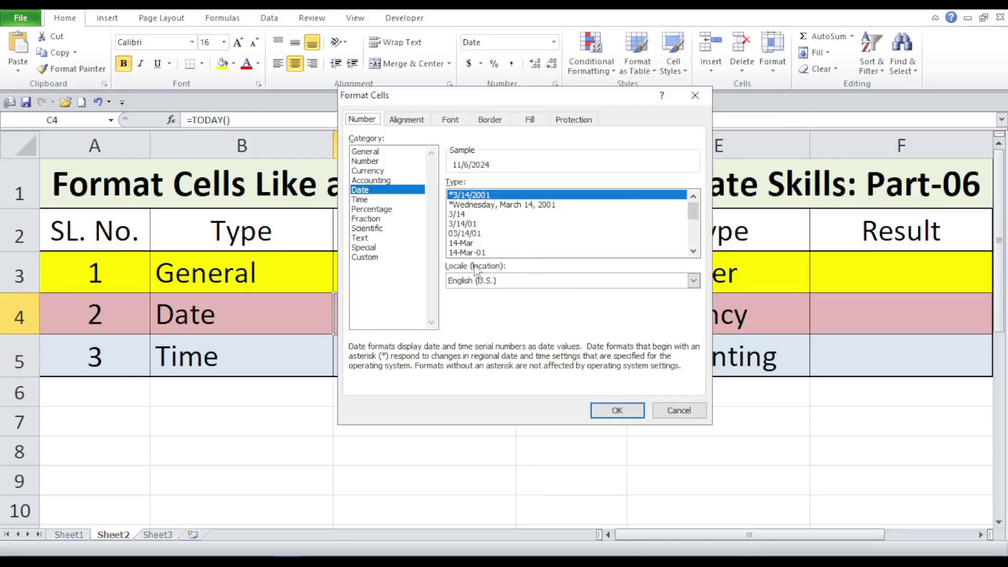
{"action": "left_click", "coordinate": [467, 252]}
{"action": "left_click", "coordinate": [605, 412]}
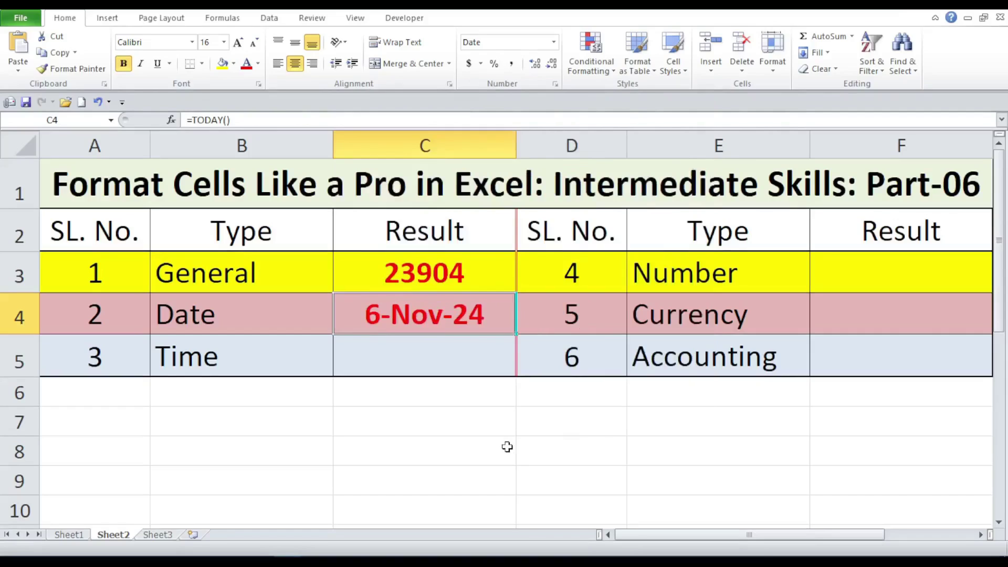
{"action": "left_click", "coordinate": [415, 399]}
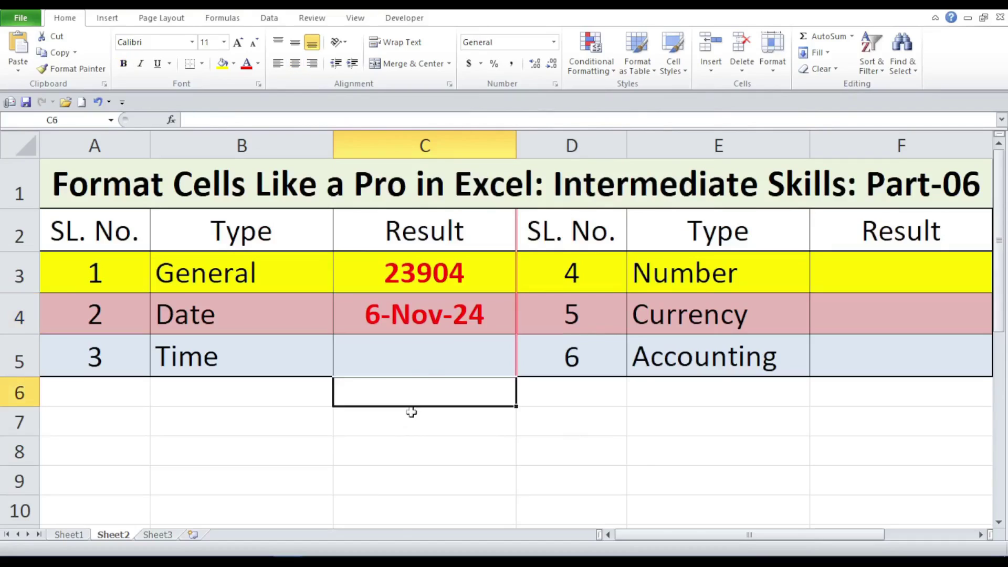
Step: Paste the TODAY formula into the Time row's result cell C5 and change it to =NOW()
{"action": "double_click", "coordinate": [429, 367]}
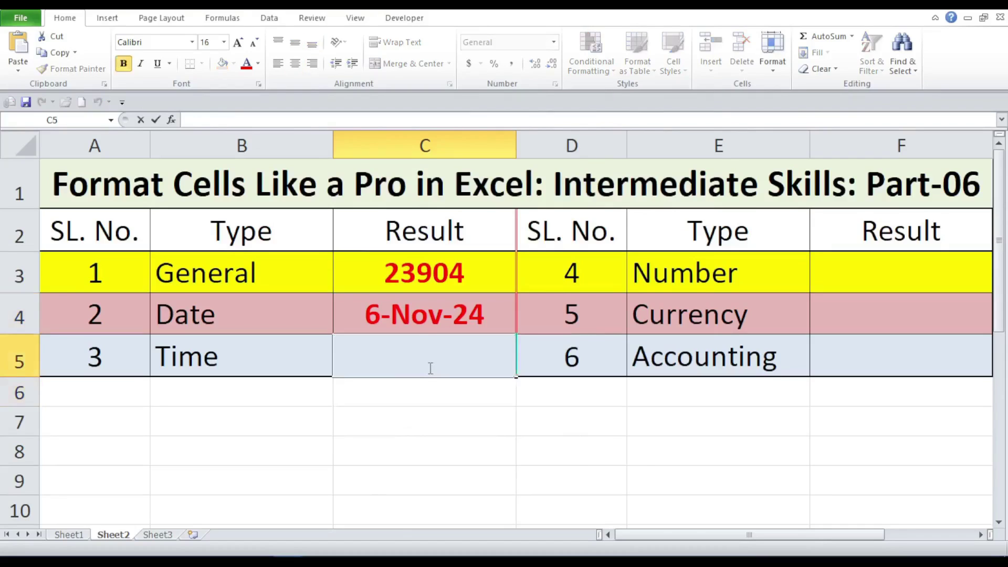
{"action": "right_click", "coordinate": [429, 368]}
{"action": "left_click", "coordinate": [460, 426]}
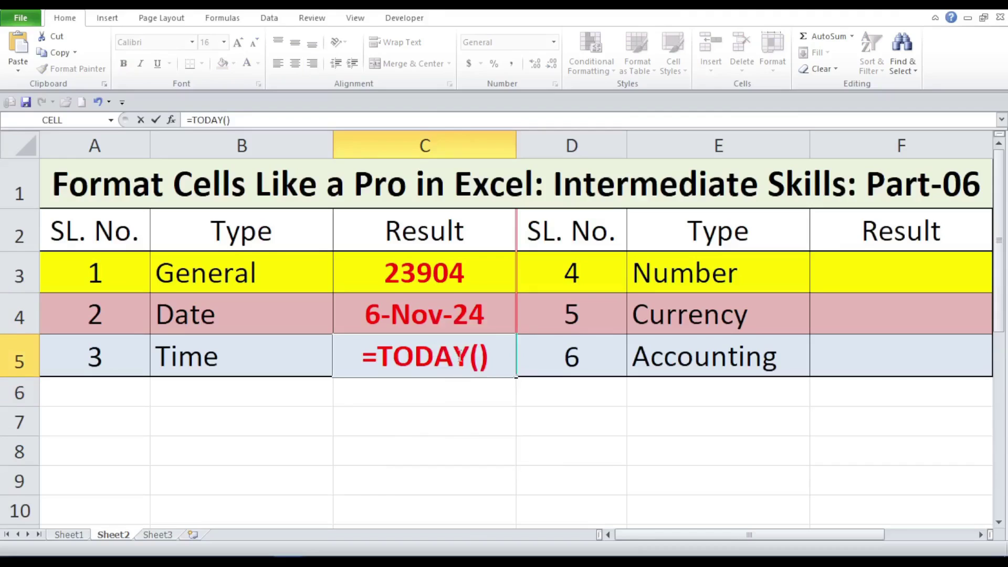
{"action": "left_click_drag", "start_coordinate": [469, 355], "coordinate": [379, 356]}
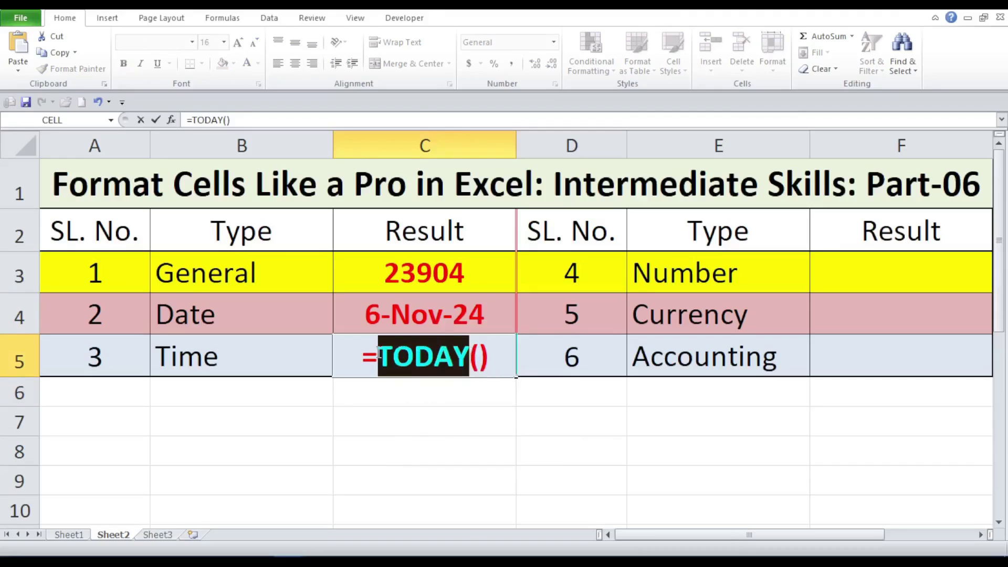
{"action": "type", "text": "NOE"}
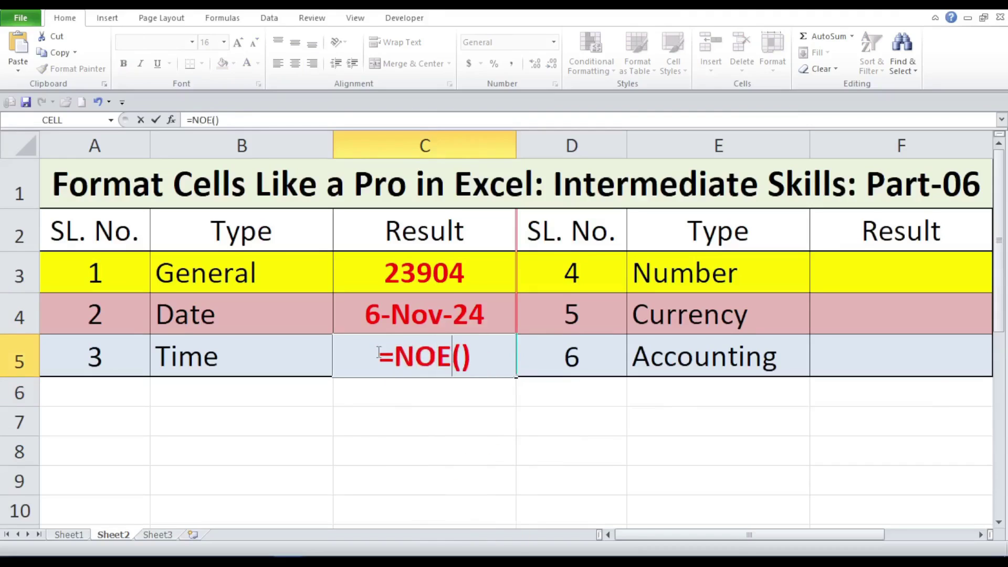
{"action": "key", "text": "BackSpace"}
{"action": "type", "text": "W"}
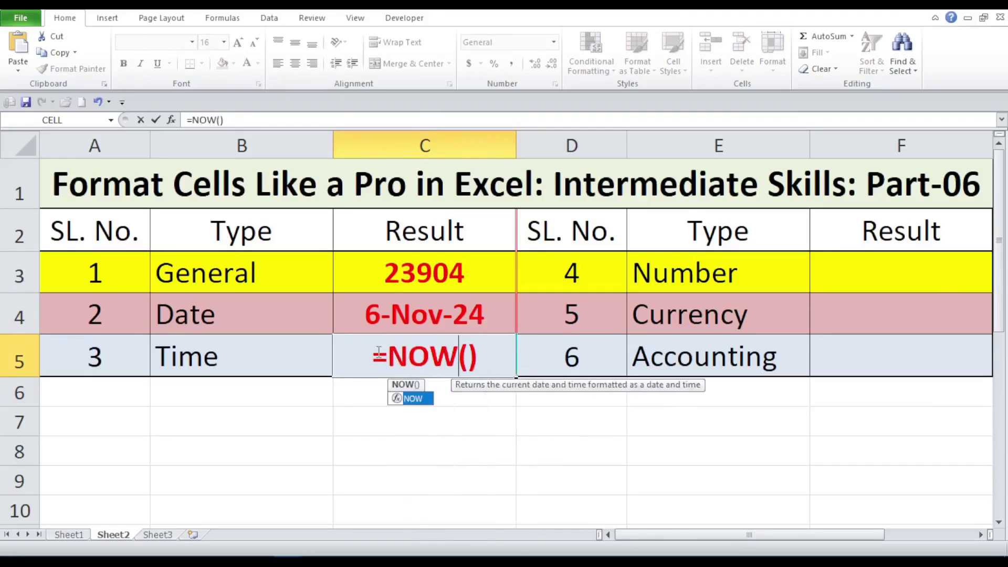
{"action": "left_click", "coordinate": [482, 360]}
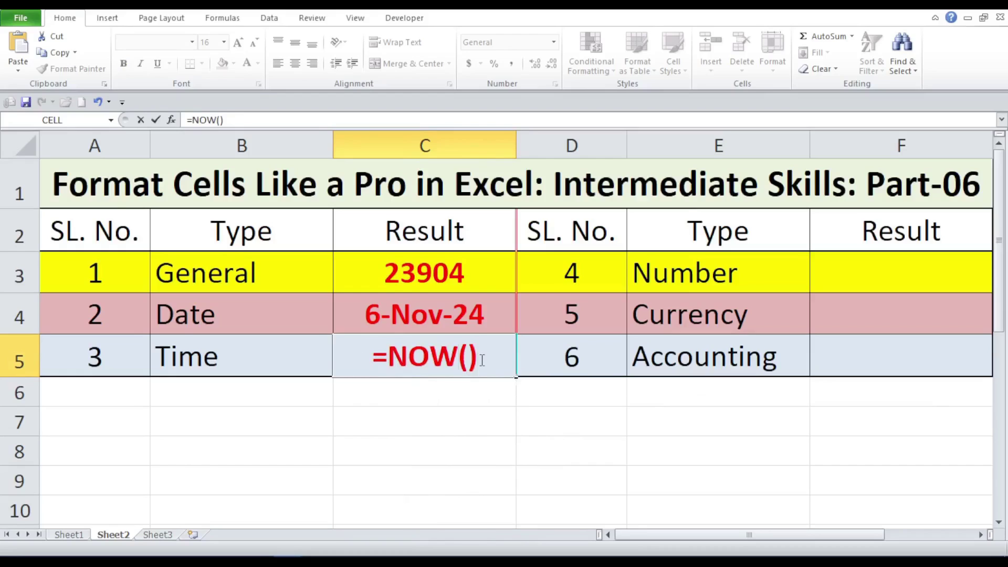
{"action": "key", "text": "Return"}
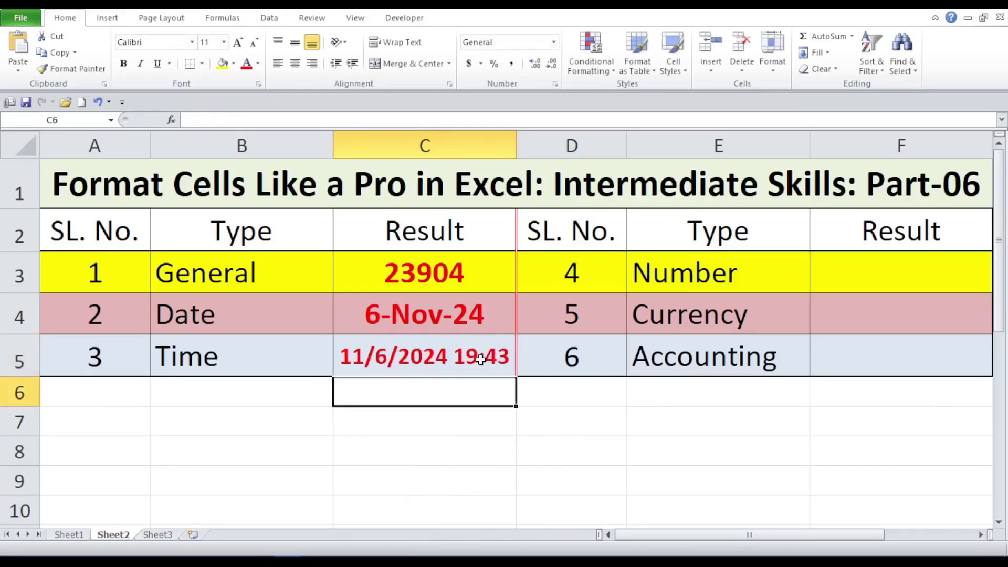
Step: Format the Time result in cell C5 with the Time category's *1:30:55 PM type
{"action": "left_click", "coordinate": [481, 360]}
{"action": "right_click", "coordinate": [480, 359]}
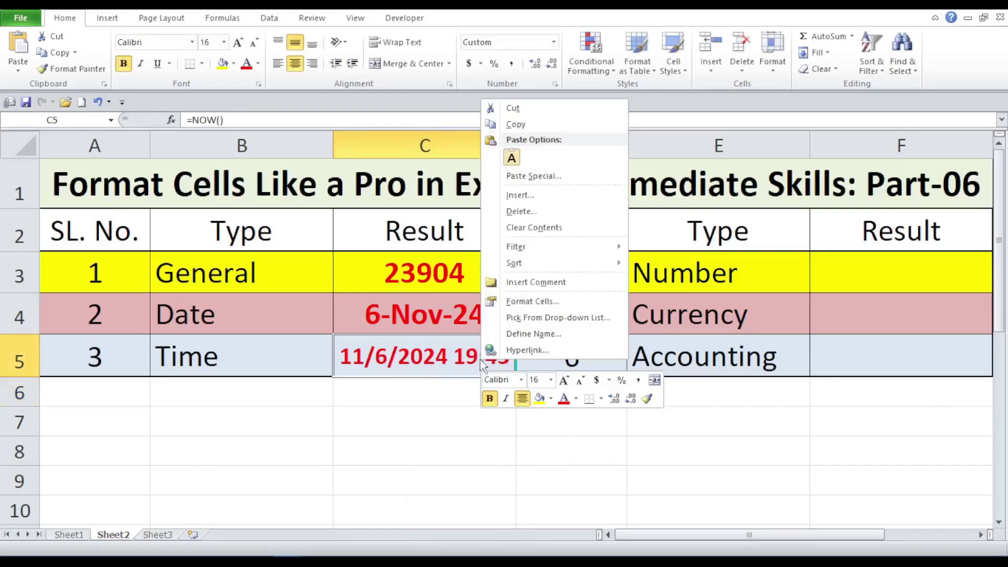
{"action": "left_click", "coordinate": [531, 304]}
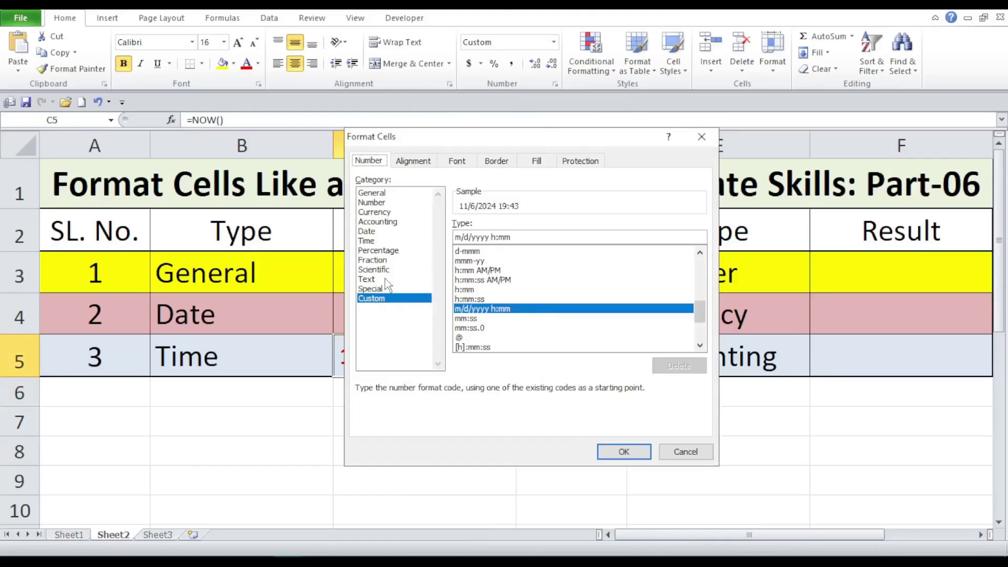
{"action": "left_click", "coordinate": [375, 242]}
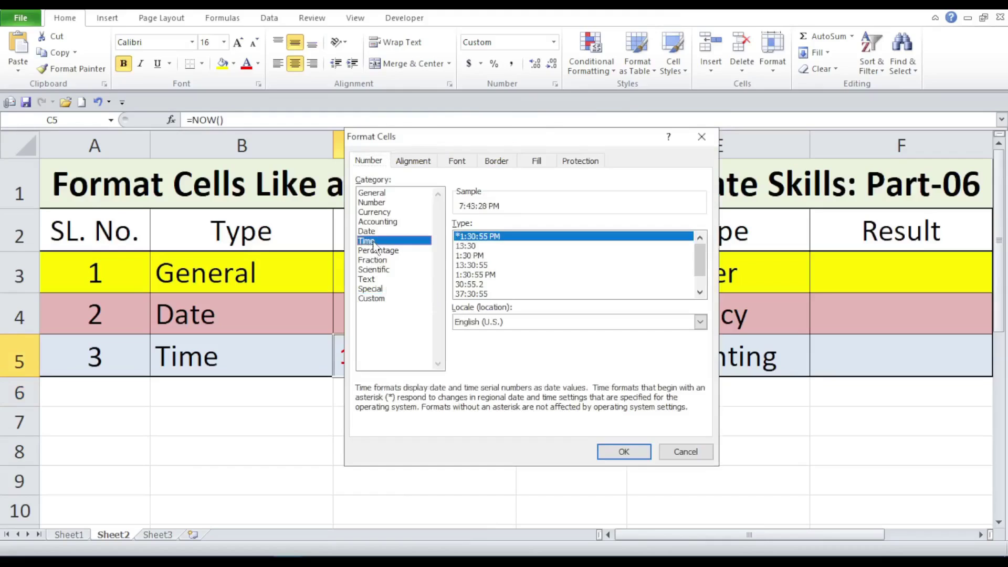
{"action": "left_click", "coordinate": [373, 164]}
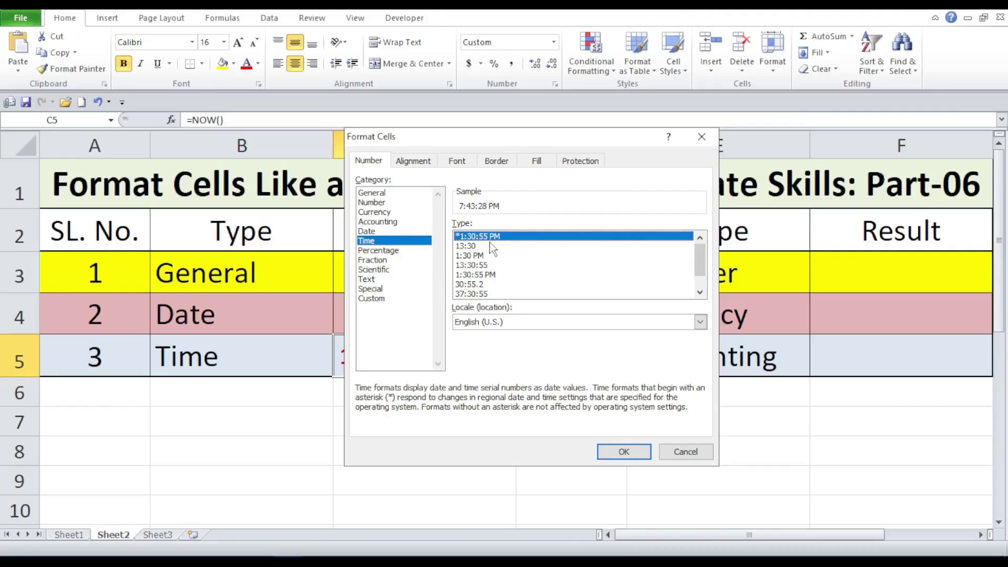
{"action": "left_click", "coordinate": [622, 455]}
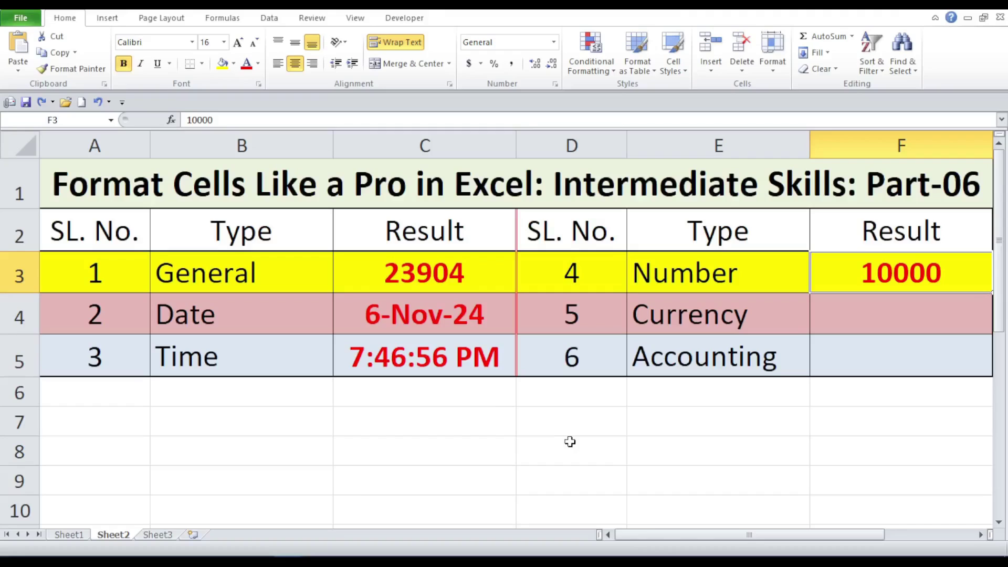
Step: Choose the Number category with the 1000 separator for the Number result in cell F3
{"action": "left_click", "coordinate": [764, 433]}
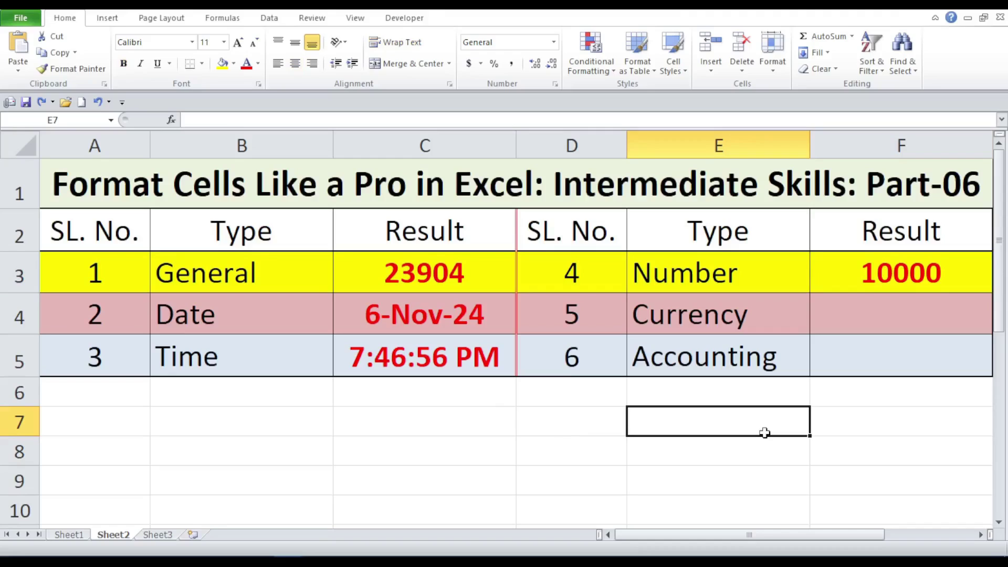
{"action": "left_click", "coordinate": [901, 278]}
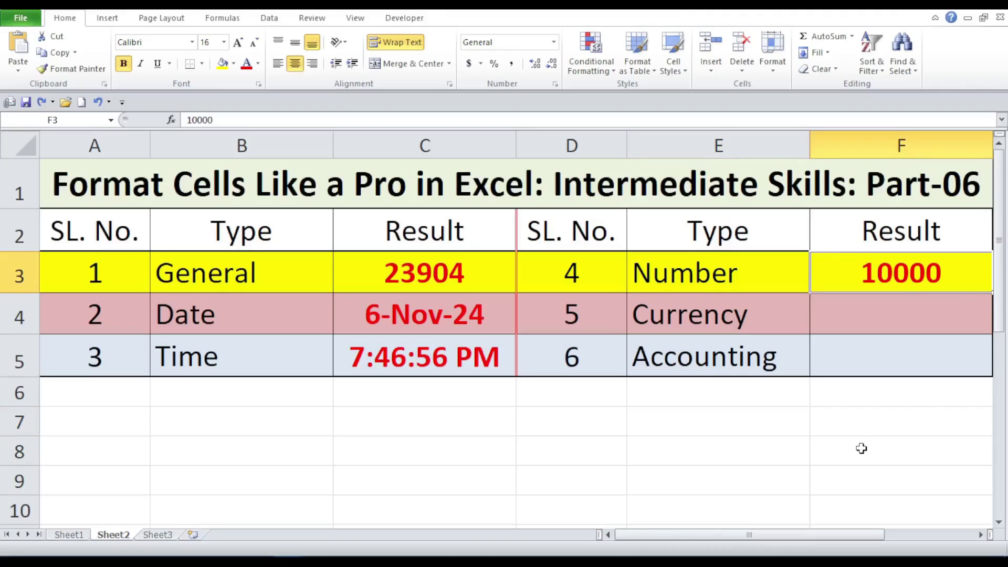
{"action": "right_click", "coordinate": [862, 267]}
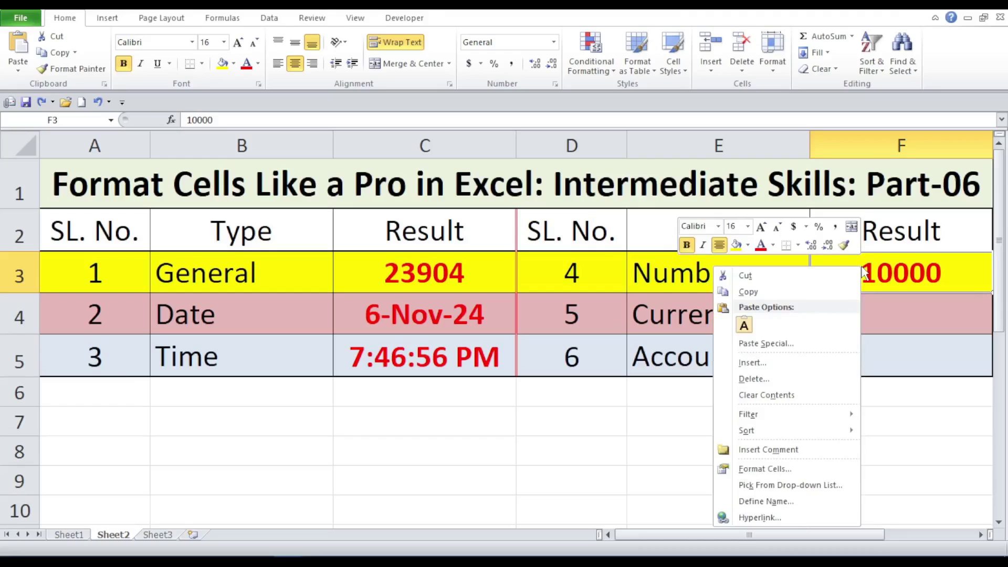
{"action": "left_click", "coordinate": [765, 469]}
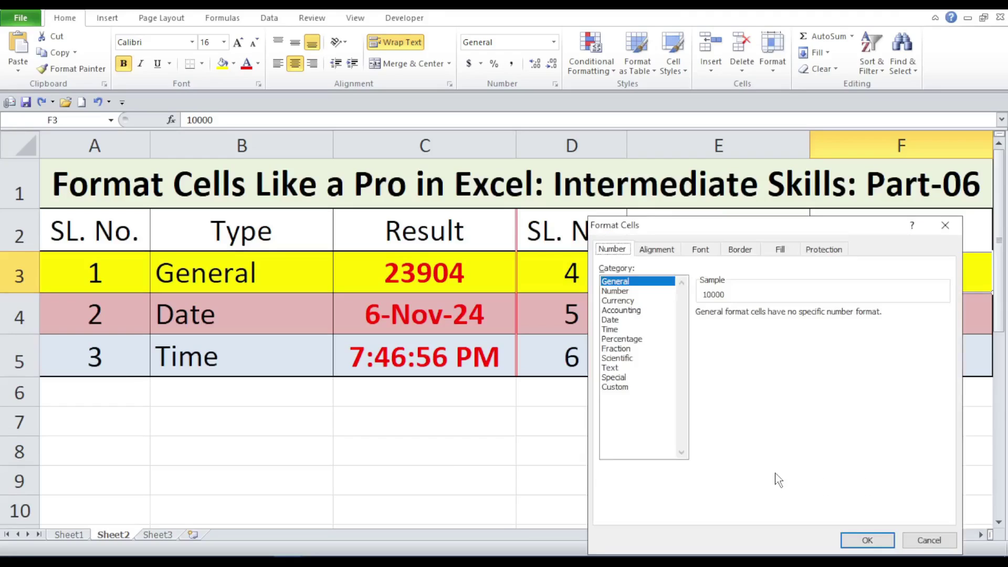
{"action": "left_click_drag", "start_coordinate": [609, 226], "coordinate": [365, 189]}
{"action": "left_click", "coordinate": [379, 255]}
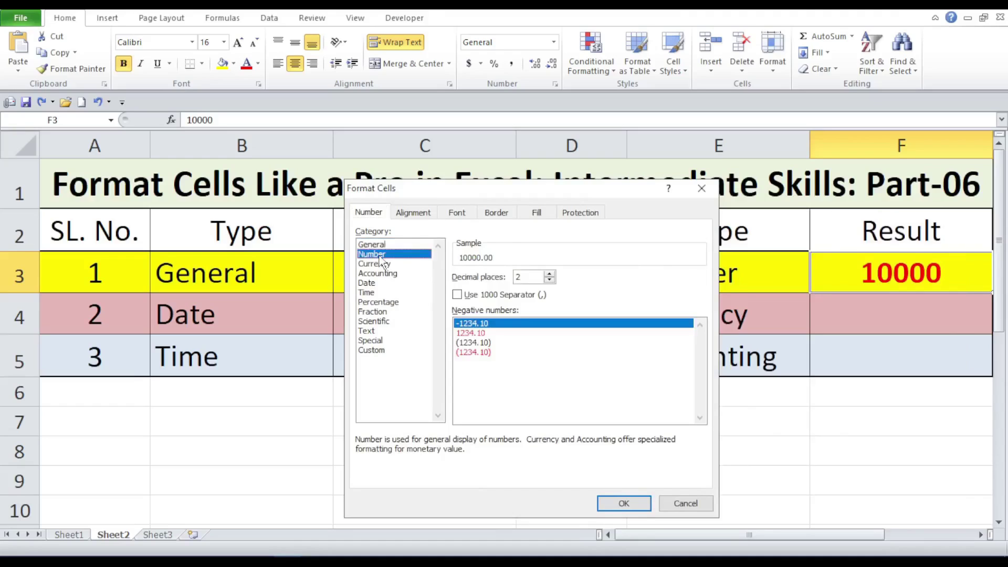
{"action": "left_click", "coordinate": [461, 296]}
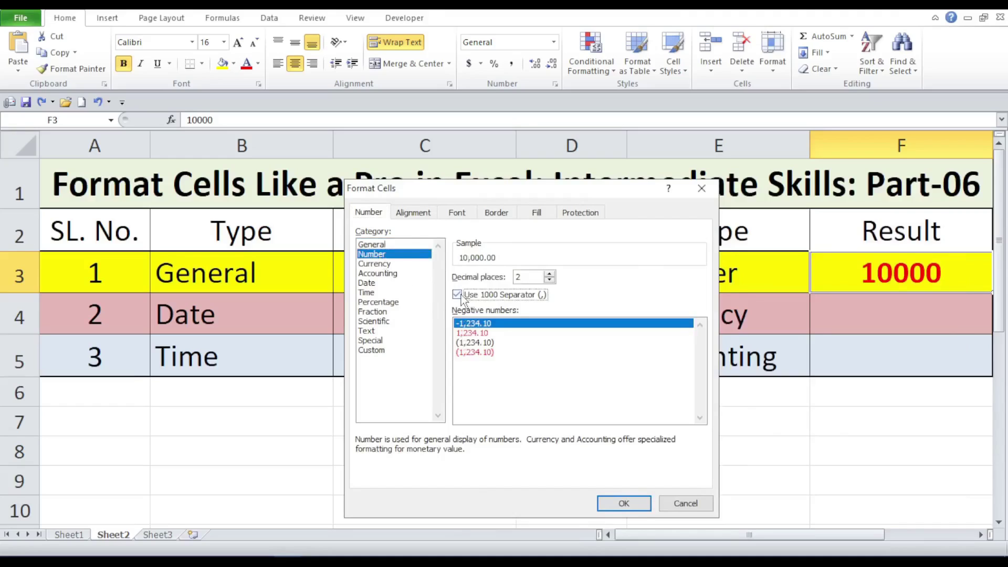
Step: Preview zero decimal places, set them back to 2, and apply the Number format to cell F3
{"action": "left_click", "coordinate": [549, 280]}
{"action": "left_click", "coordinate": [549, 280]}
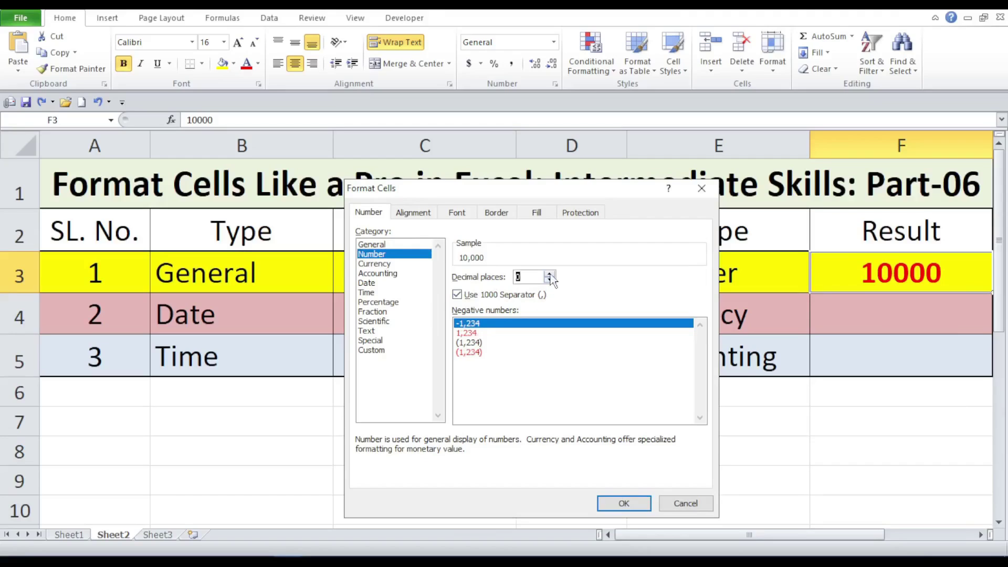
{"action": "left_click", "coordinate": [549, 274]}
{"action": "left_click", "coordinate": [549, 274]}
{"action": "left_click", "coordinate": [549, 280]}
{"action": "left_click", "coordinate": [549, 280]}
{"action": "left_click", "coordinate": [550, 274]}
{"action": "left_click", "coordinate": [549, 274]}
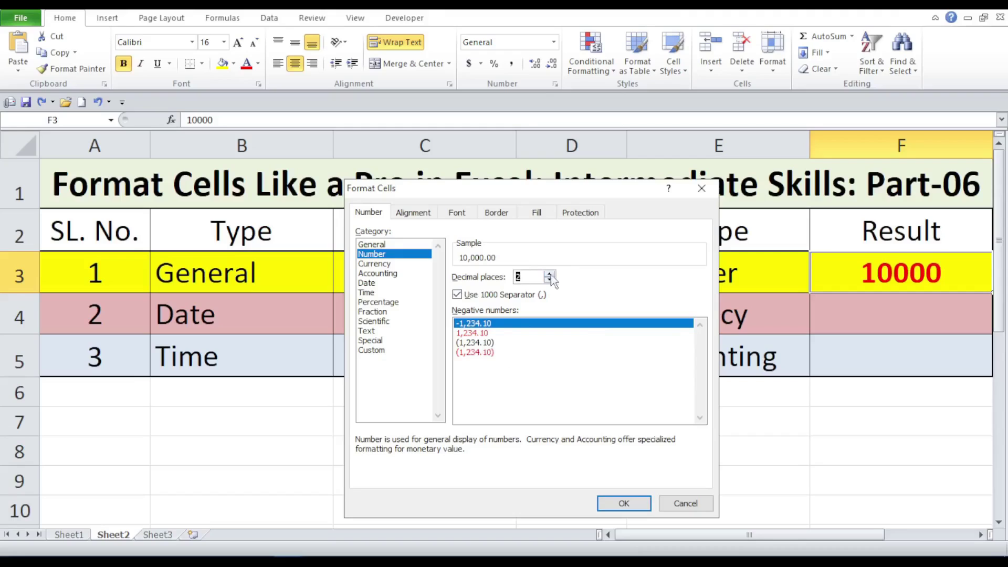
{"action": "left_click", "coordinate": [625, 503]}
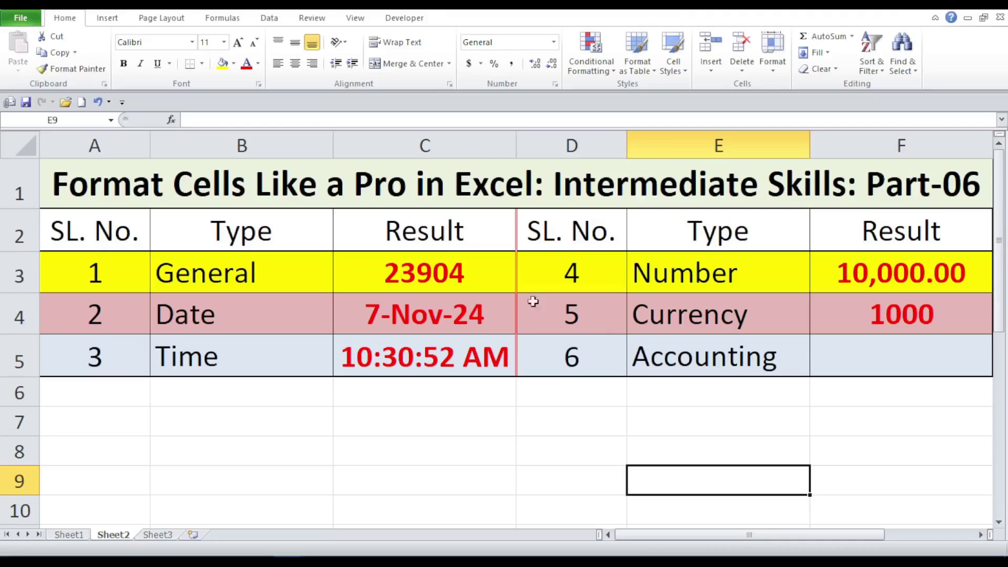
Step: Choose the Currency category with the $ symbol for the Currency result in cell F4
{"action": "left_click", "coordinate": [861, 322]}
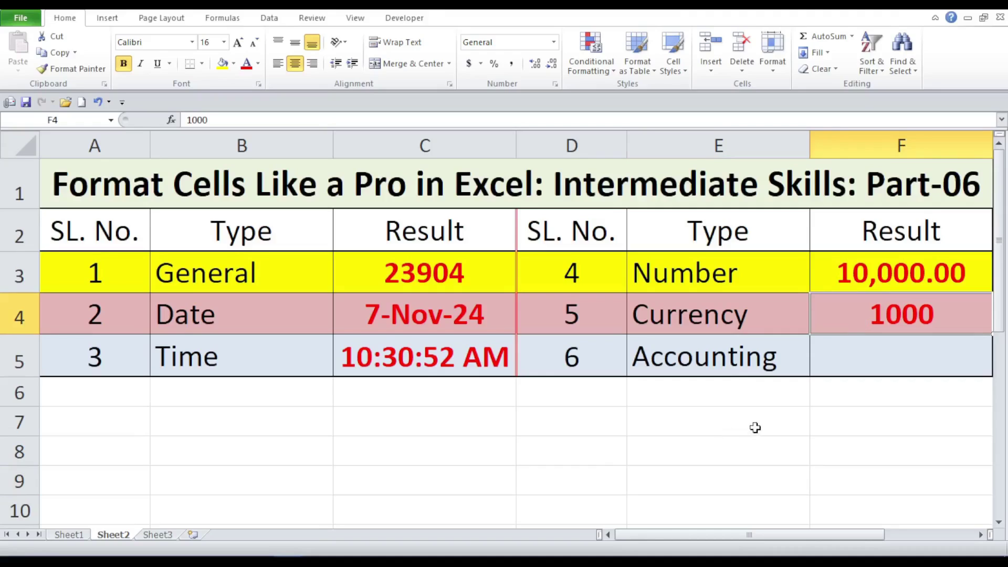
{"action": "right_click", "coordinate": [828, 314]}
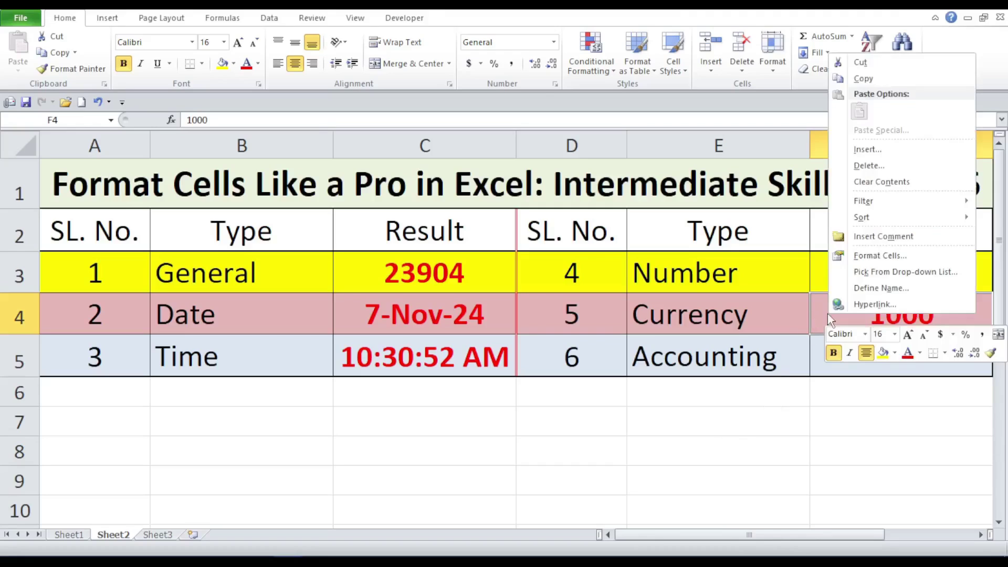
{"action": "left_click", "coordinate": [869, 256]}
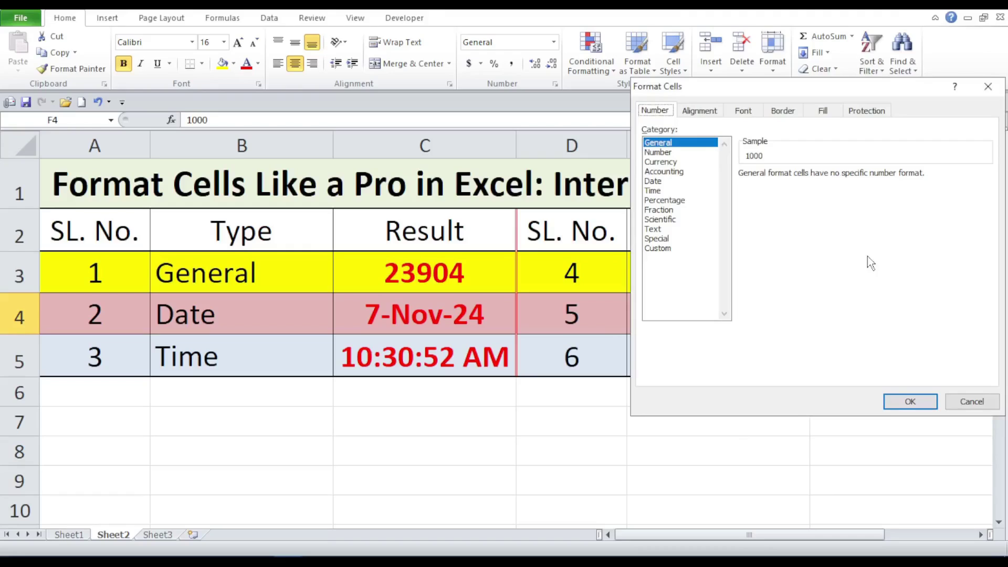
{"action": "left_click", "coordinate": [661, 162]}
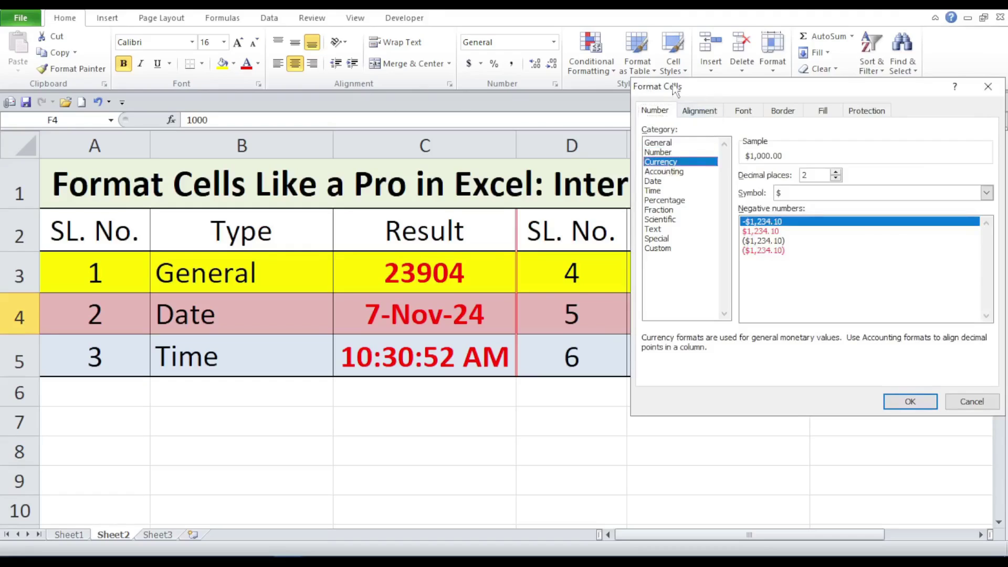
{"action": "left_click_drag", "start_coordinate": [705, 89], "coordinate": [356, 89]}
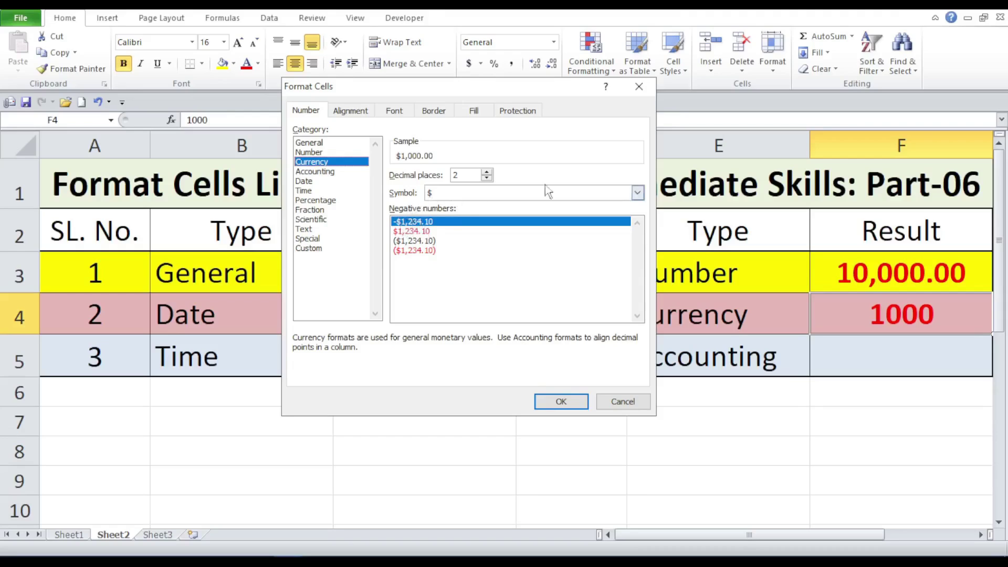
{"action": "left_click", "coordinate": [638, 193]}
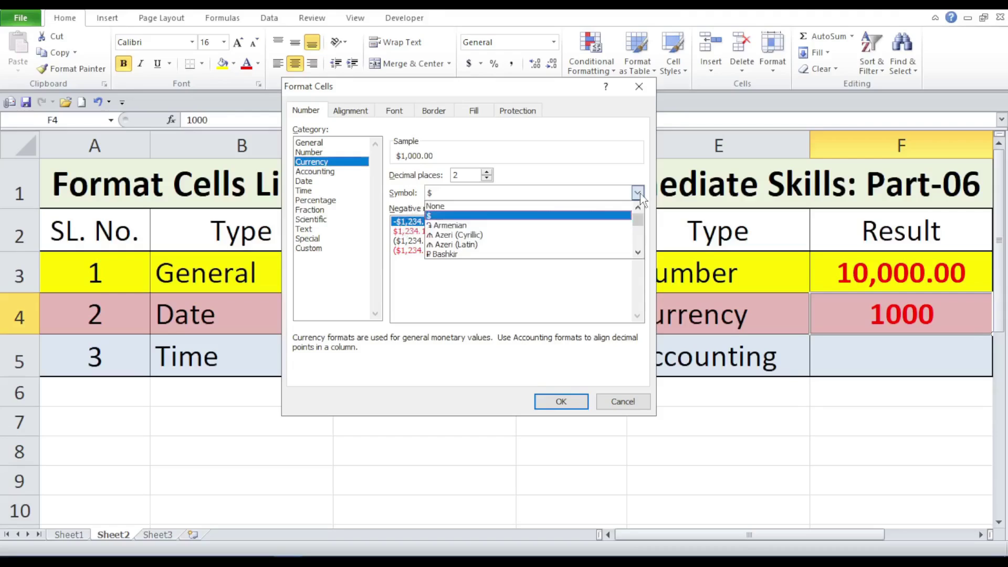
{"action": "left_click", "coordinate": [636, 192]}
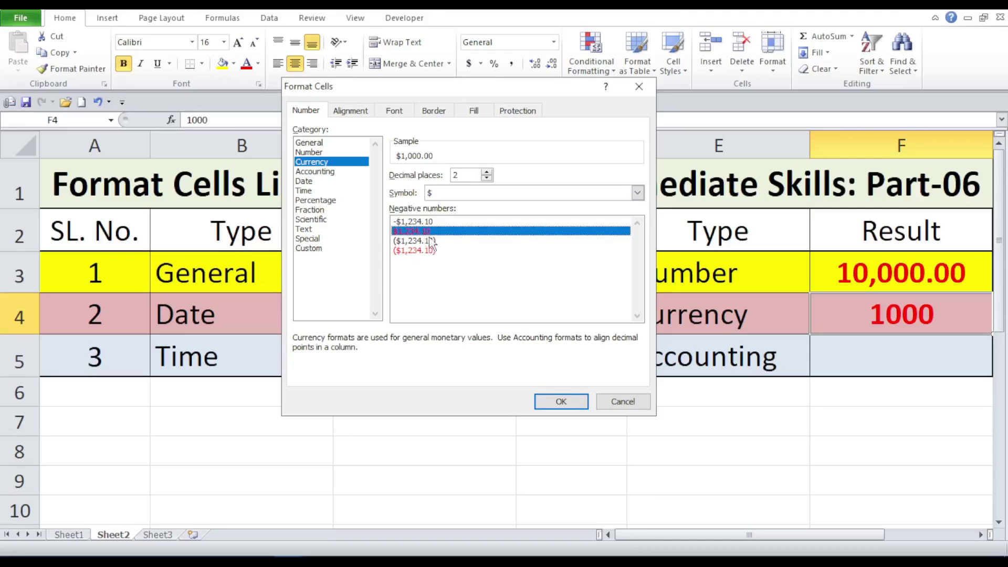
Step: Set the black ($1,234.10) negative number style and 2 decimal places, and apply the Currency format to cell F4
{"action": "left_click", "coordinate": [431, 241]}
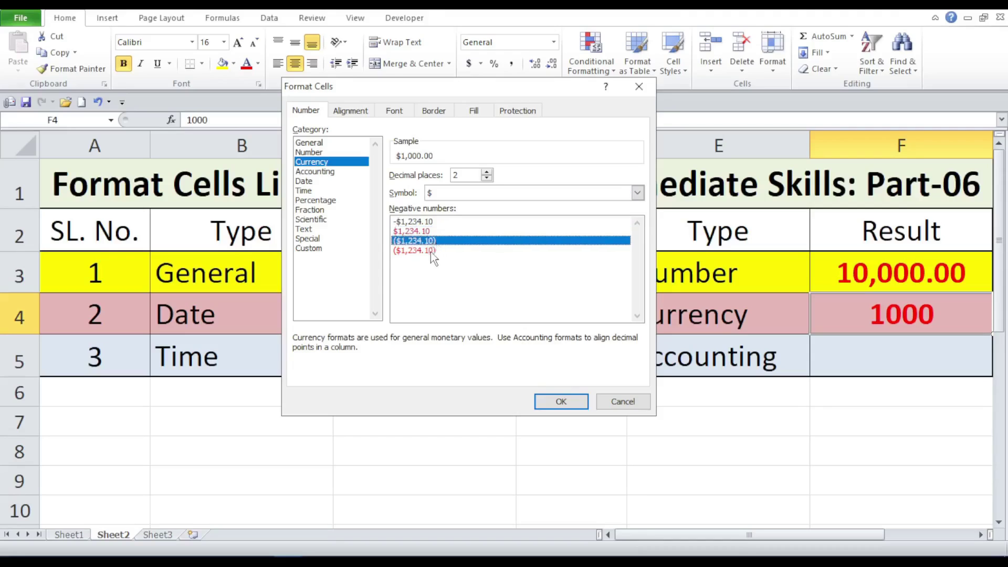
{"action": "left_click", "coordinate": [431, 251]}
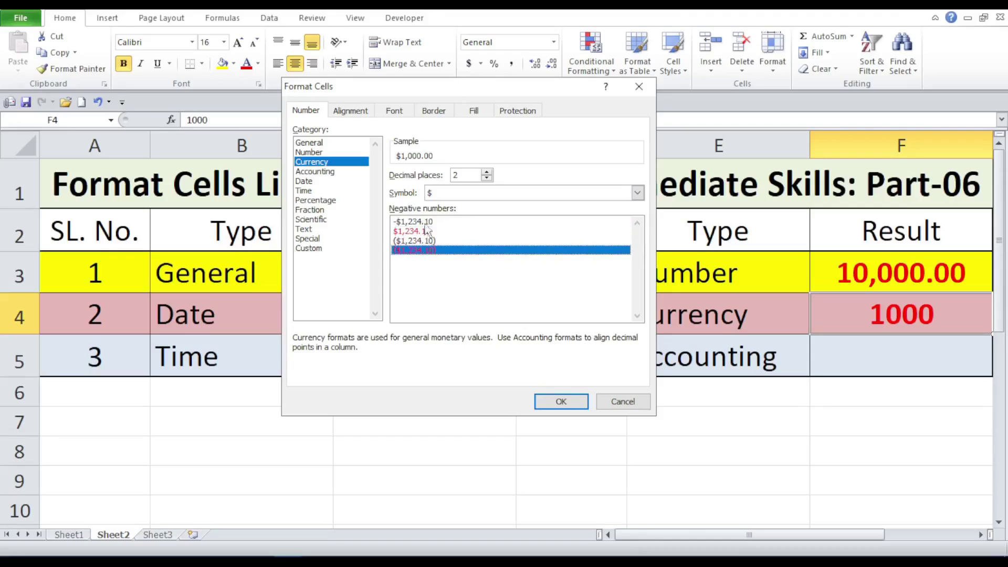
{"action": "left_click", "coordinate": [431, 241]}
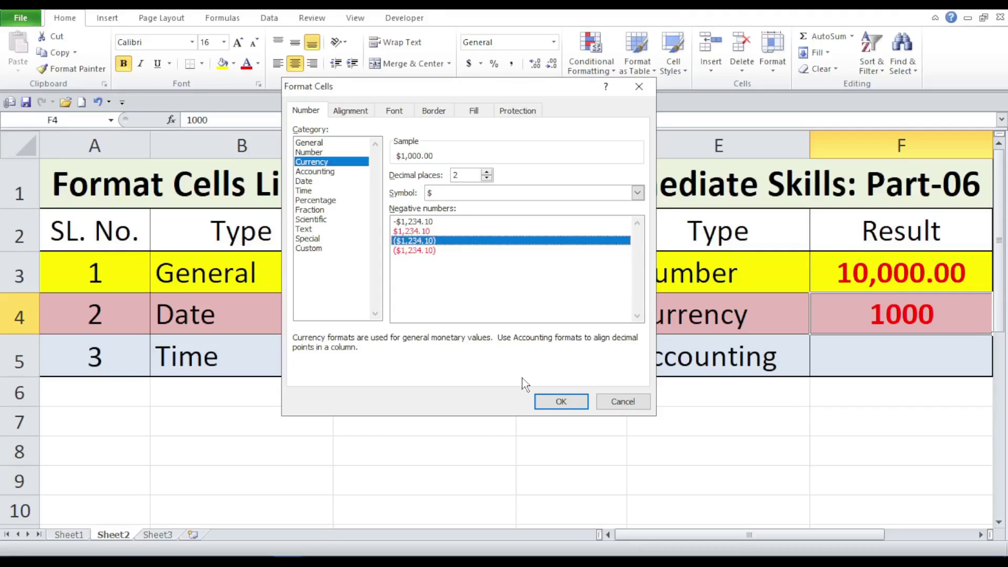
{"action": "left_click", "coordinate": [488, 179]}
{"action": "left_click", "coordinate": [487, 178]}
{"action": "left_click", "coordinate": [485, 173]}
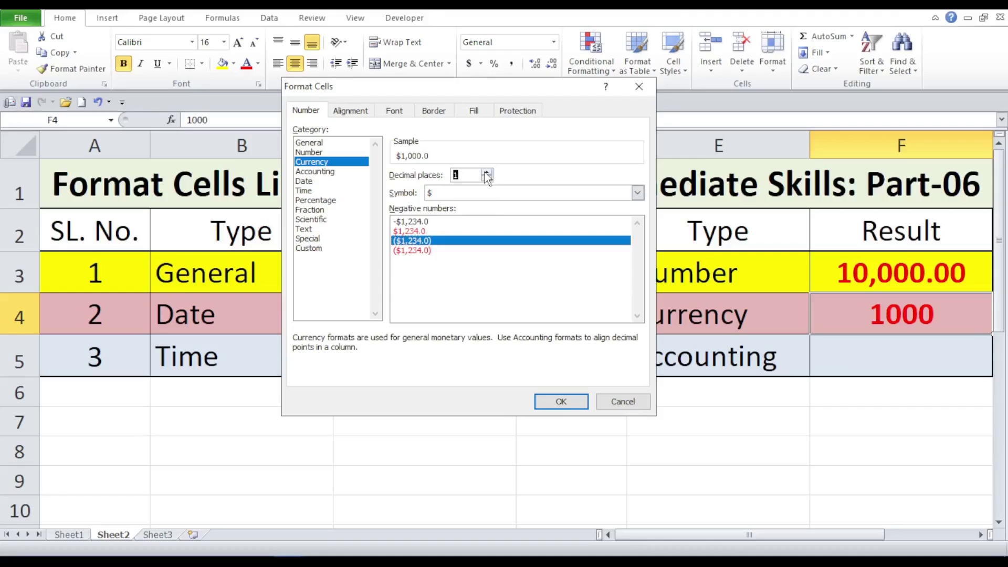
{"action": "left_click", "coordinate": [486, 174]}
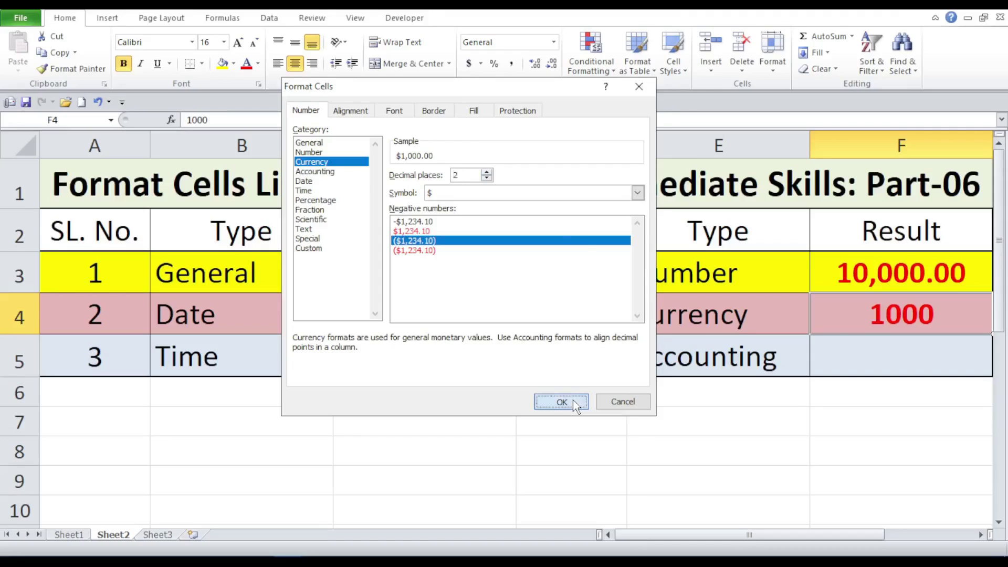
{"action": "left_click", "coordinate": [573, 401]}
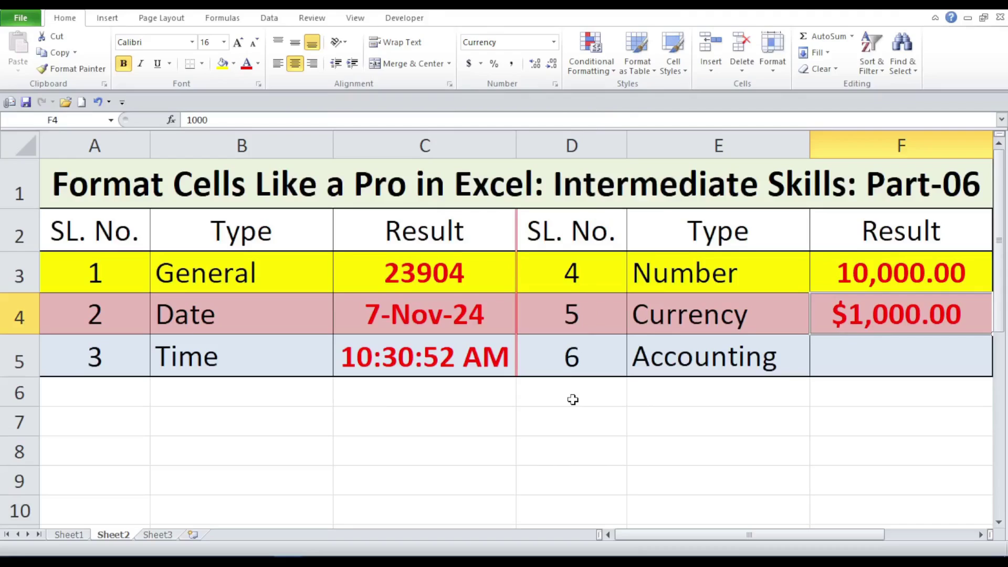
Step: Enter 2000 as the Accounting row's result in cell F5
{"action": "key", "text": "Return"}
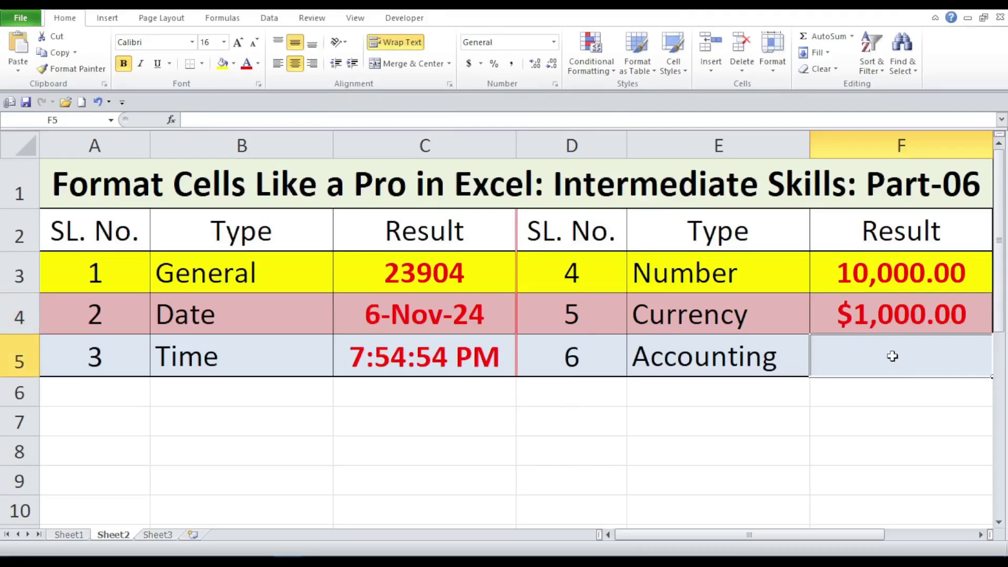
{"action": "type", "text": "2000"}
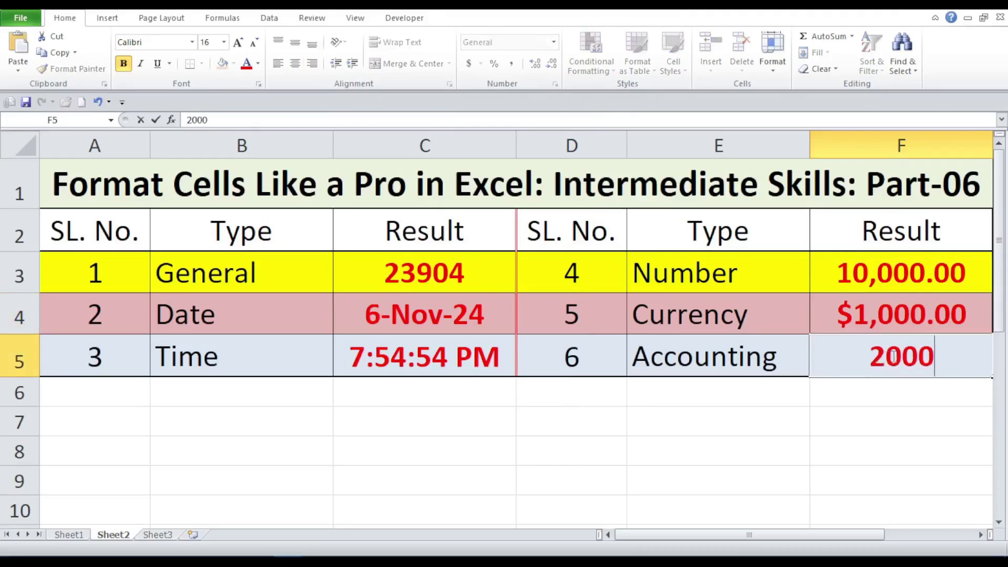
{"action": "left_click", "coordinate": [907, 403]}
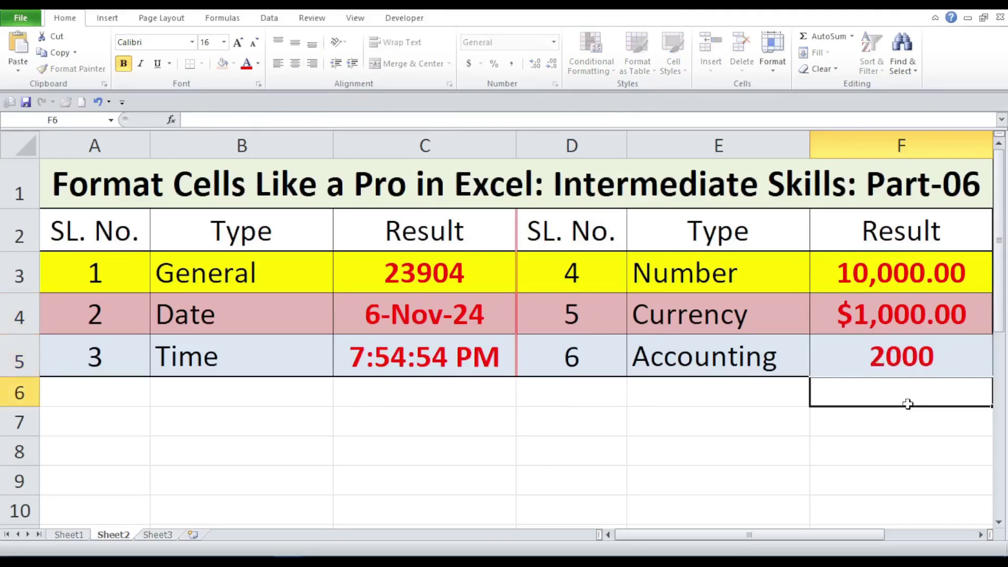
Step: Format the Accounting result in cell F5 with the Accounting category, the $ symbol and 2 decimal places
{"action": "left_click", "coordinate": [902, 352]}
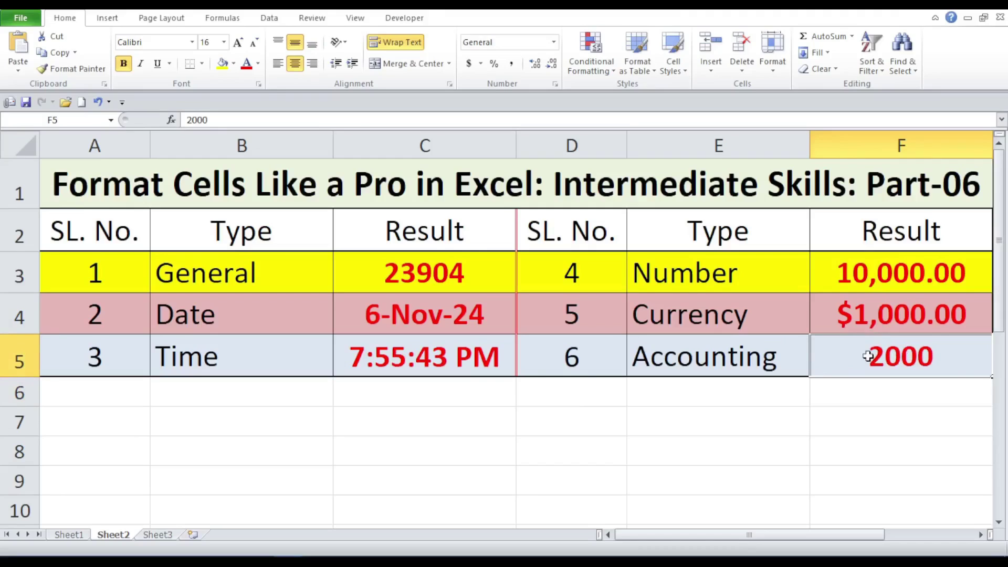
{"action": "left_click", "coordinate": [684, 365]}
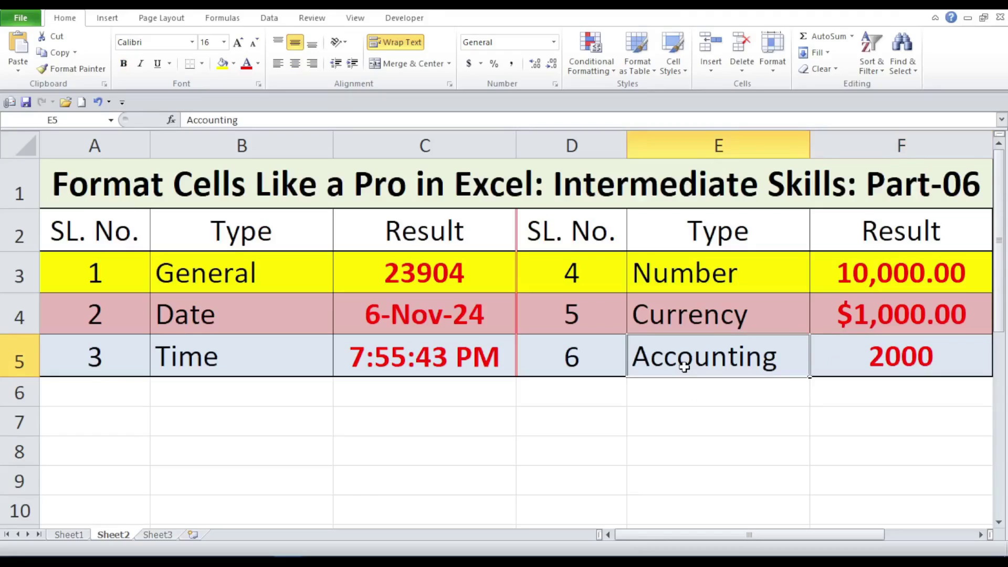
{"action": "left_click", "coordinate": [891, 368]}
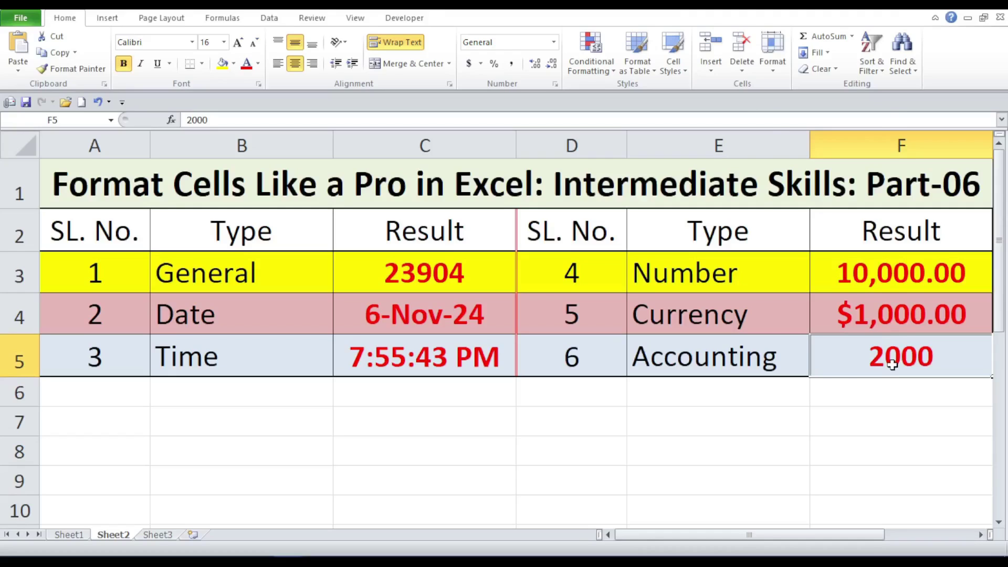
{"action": "right_click", "coordinate": [893, 366]}
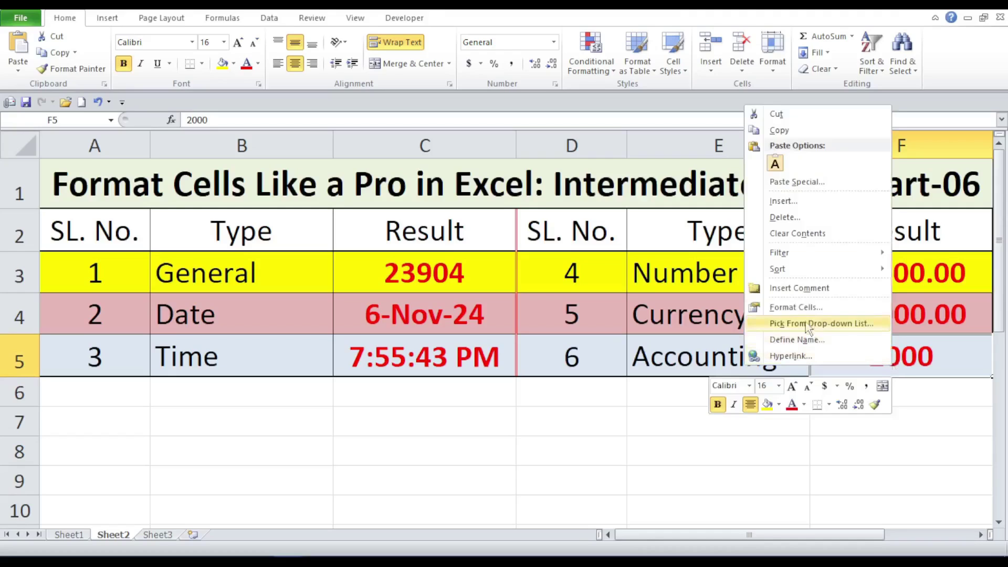
{"action": "left_click", "coordinate": [796, 307]}
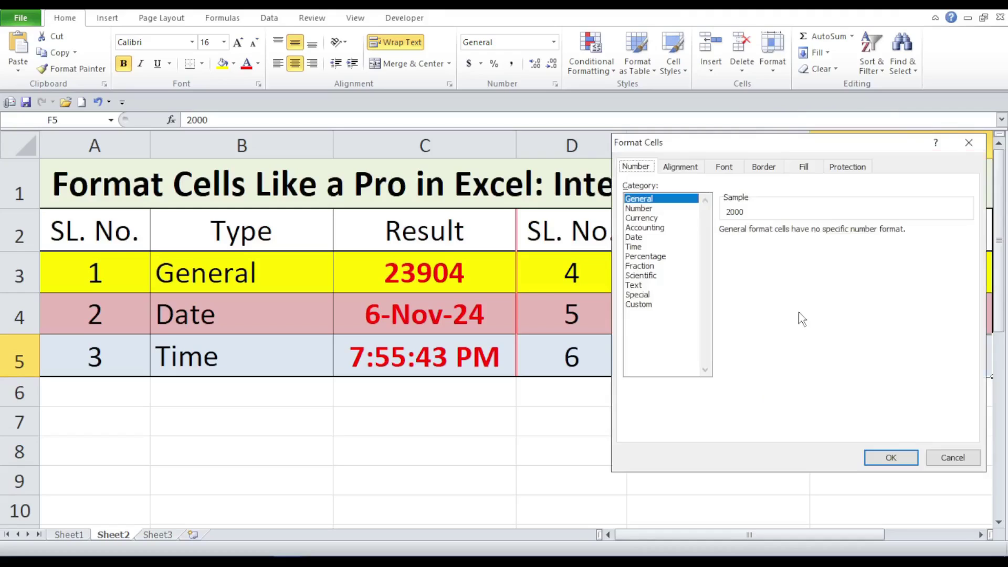
{"action": "left_click_drag", "start_coordinate": [674, 143], "coordinate": [253, 150]}
{"action": "left_click", "coordinate": [236, 232]}
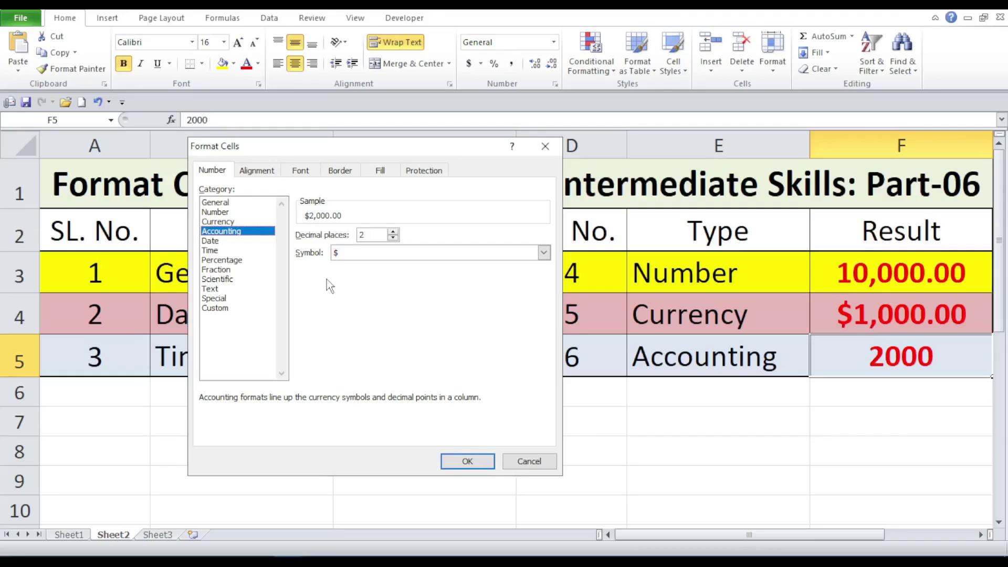
{"action": "left_click", "coordinate": [544, 253]}
{"action": "left_click", "coordinate": [546, 253]}
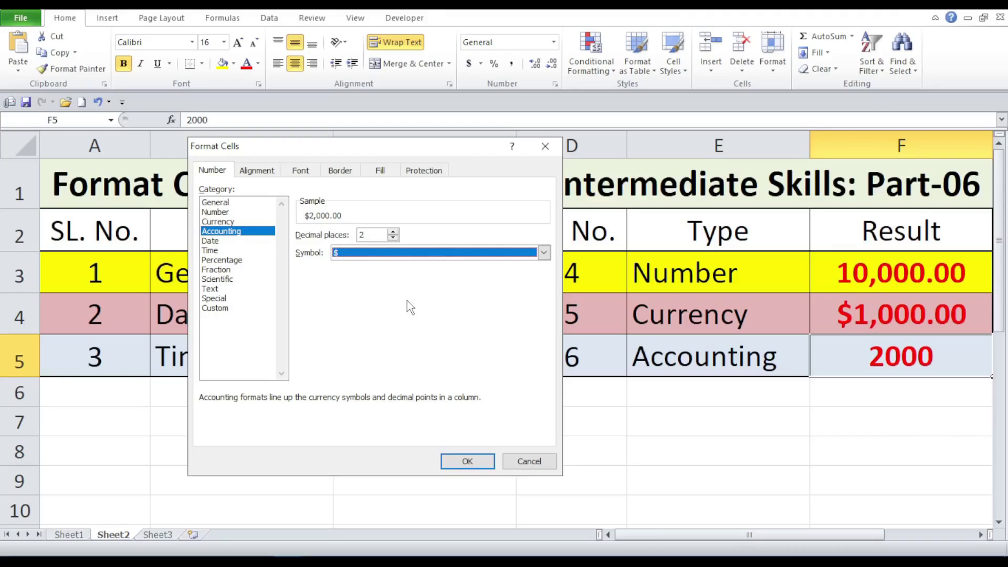
{"action": "left_click", "coordinate": [393, 238]}
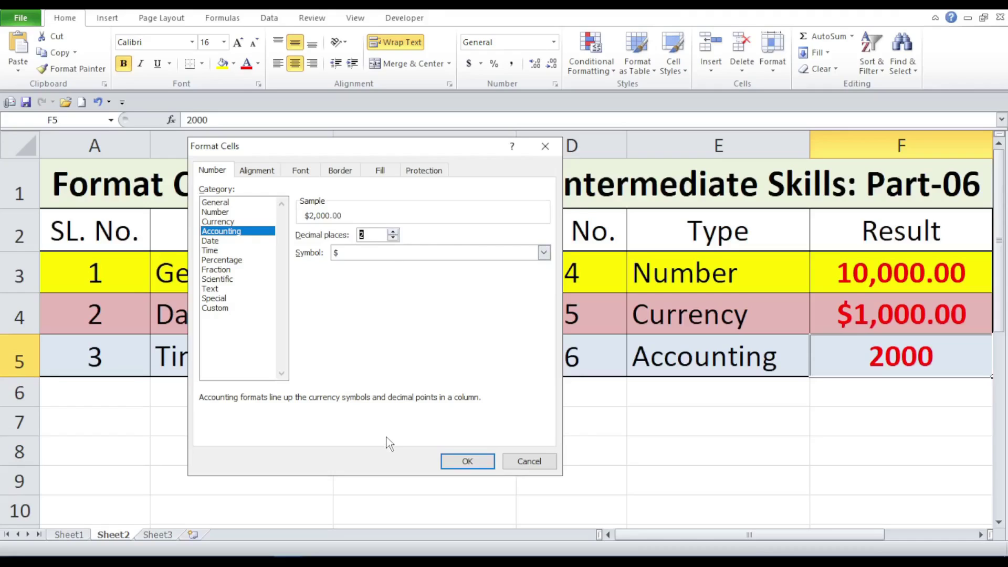
{"action": "left_click", "coordinate": [466, 462]}
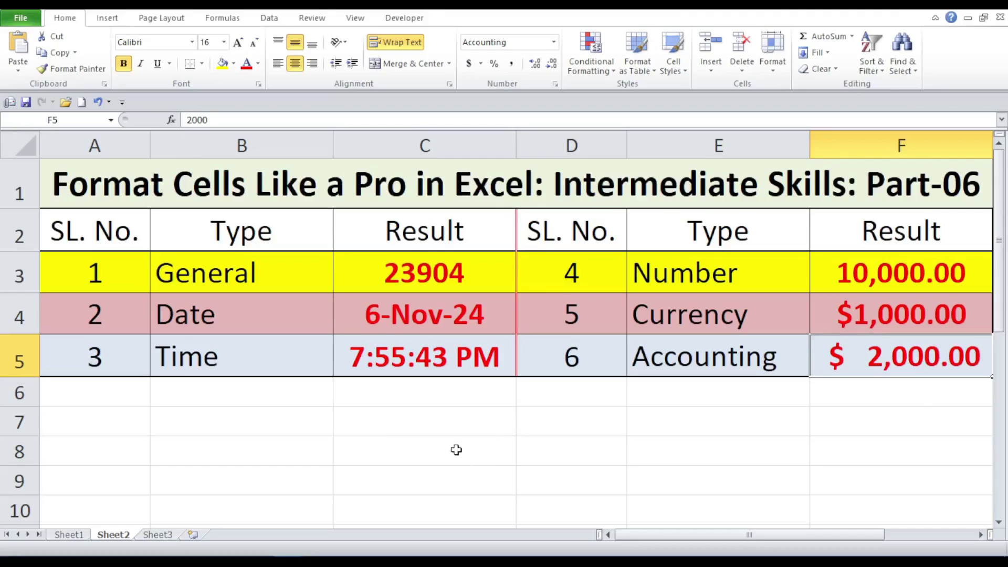
Step: Switch to Sheet3 with the Part-07 table of Percentage, Fraction, Scientific, Text, Special and Custom types
{"action": "left_click", "coordinate": [170, 534]}
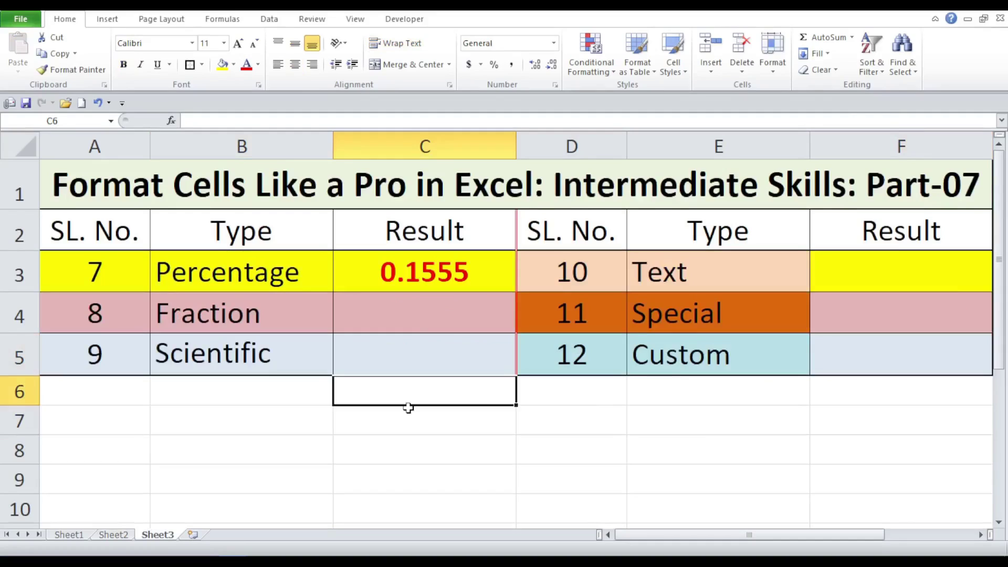
Step: Format the Percentage result in cell C3 with the Percentage category and 2 decimal places
{"action": "left_click", "coordinate": [436, 271]}
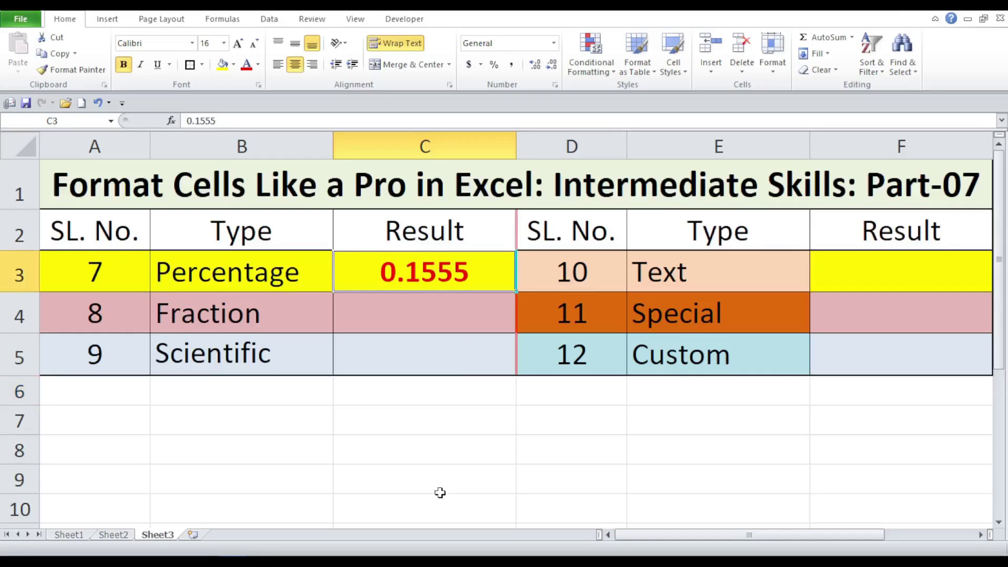
{"action": "right_click", "coordinate": [470, 263]}
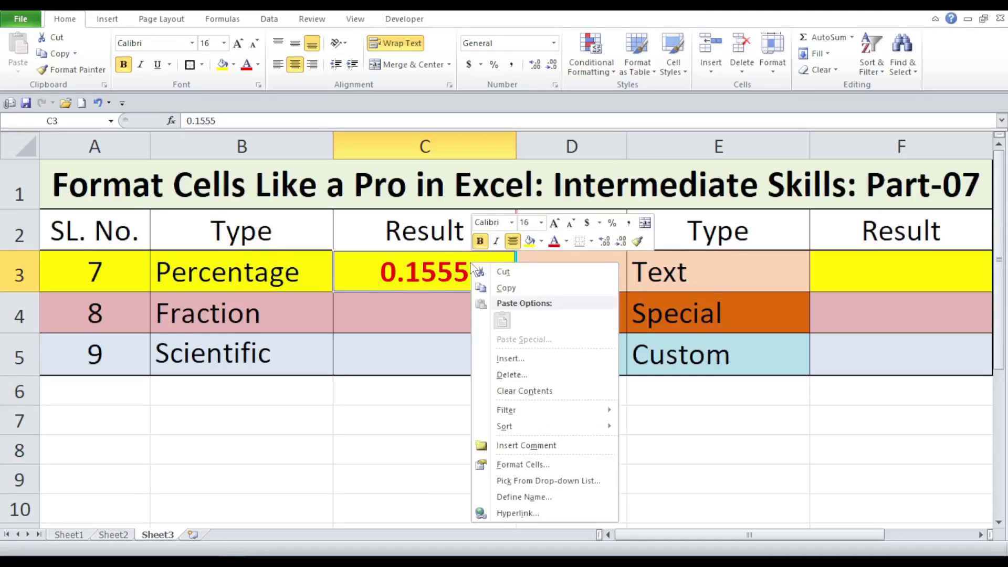
{"action": "left_click", "coordinate": [523, 465]}
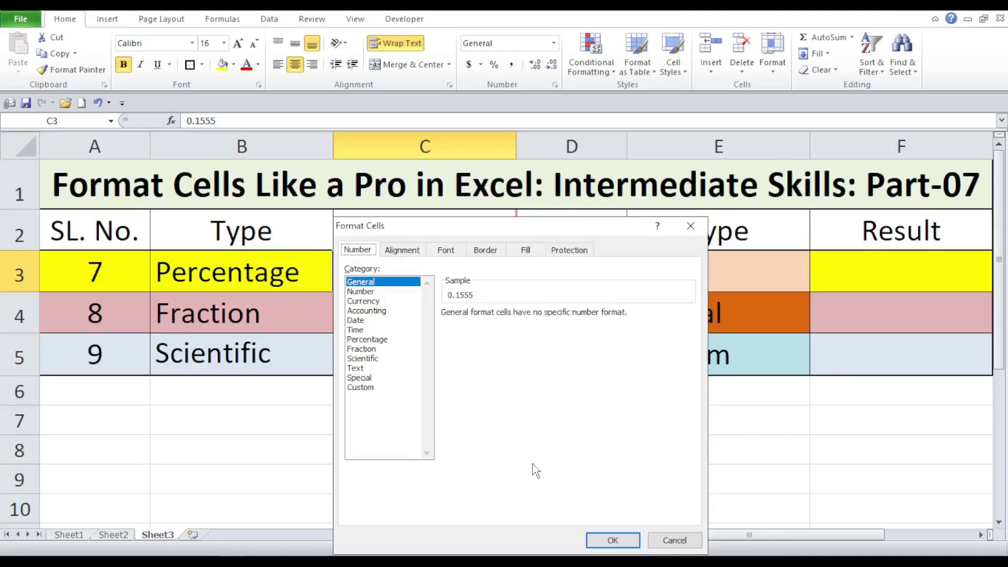
{"action": "left_click", "coordinate": [402, 250]}
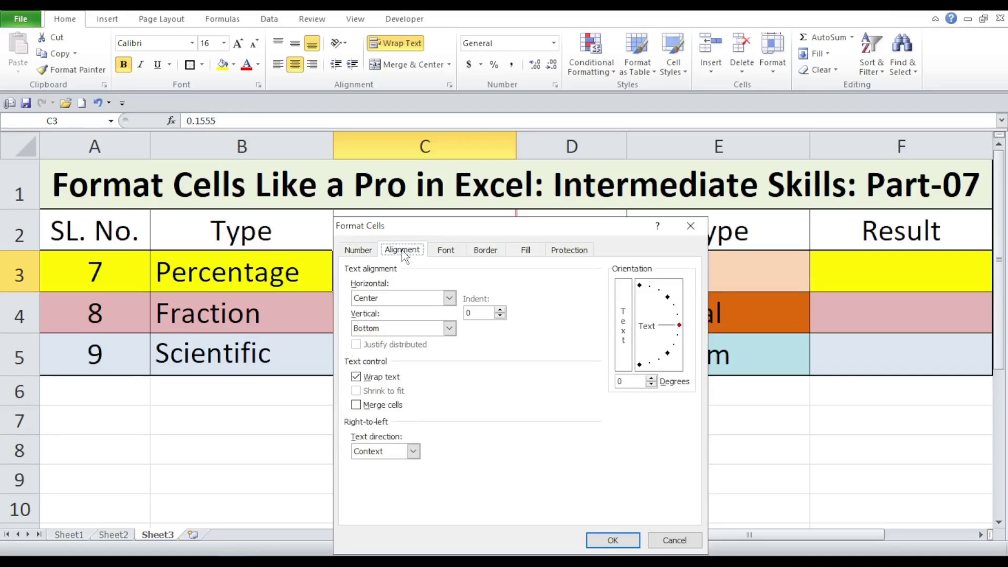
{"action": "left_click", "coordinate": [354, 252]}
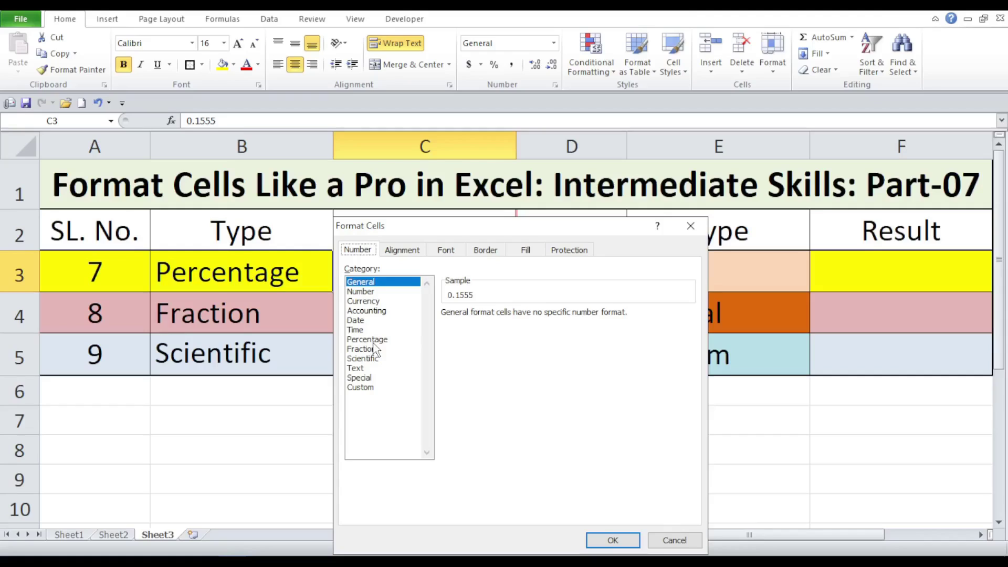
{"action": "left_click", "coordinate": [374, 342]}
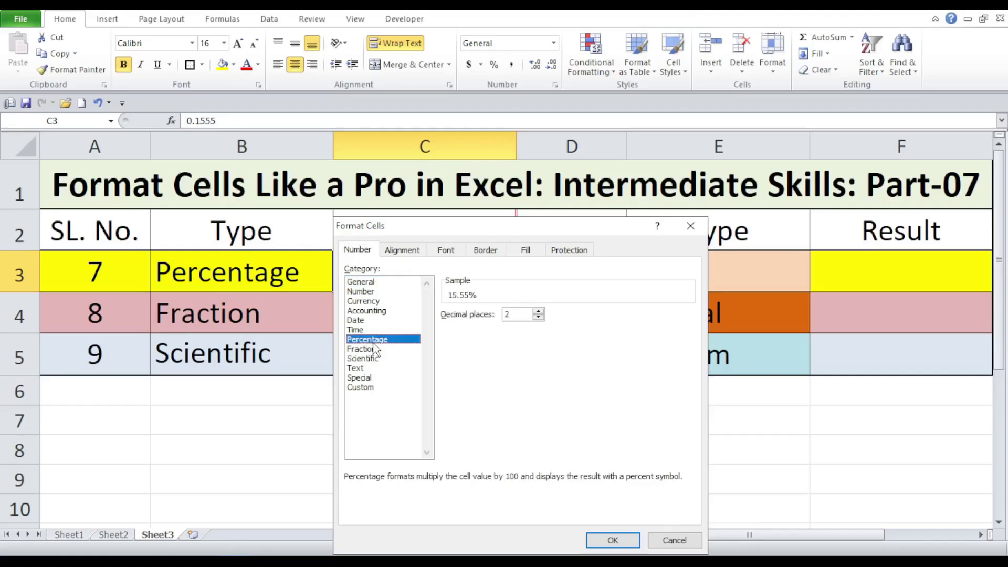
{"action": "left_click", "coordinate": [376, 283]}
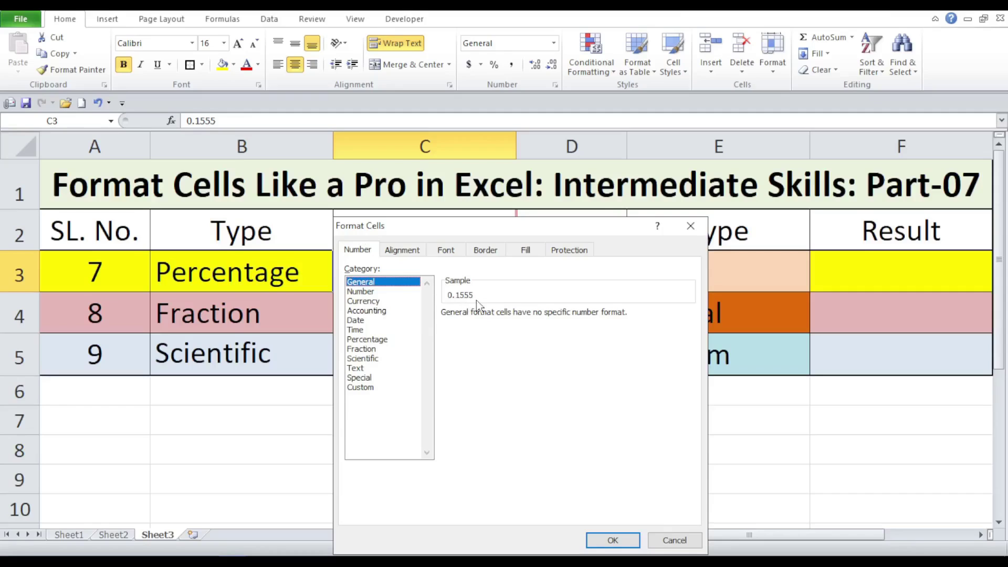
{"action": "left_click", "coordinate": [369, 340]}
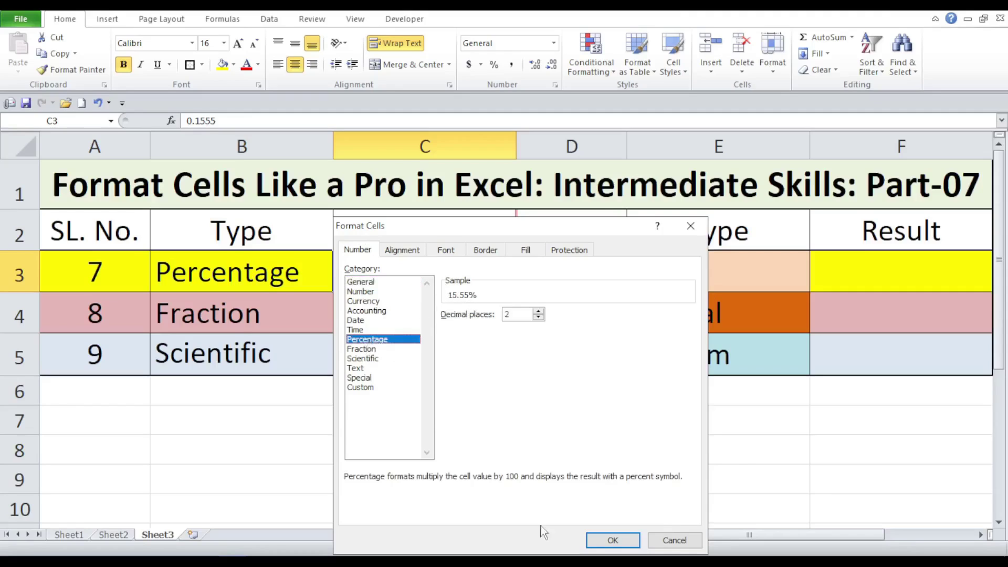
{"action": "left_click", "coordinate": [610, 541]}
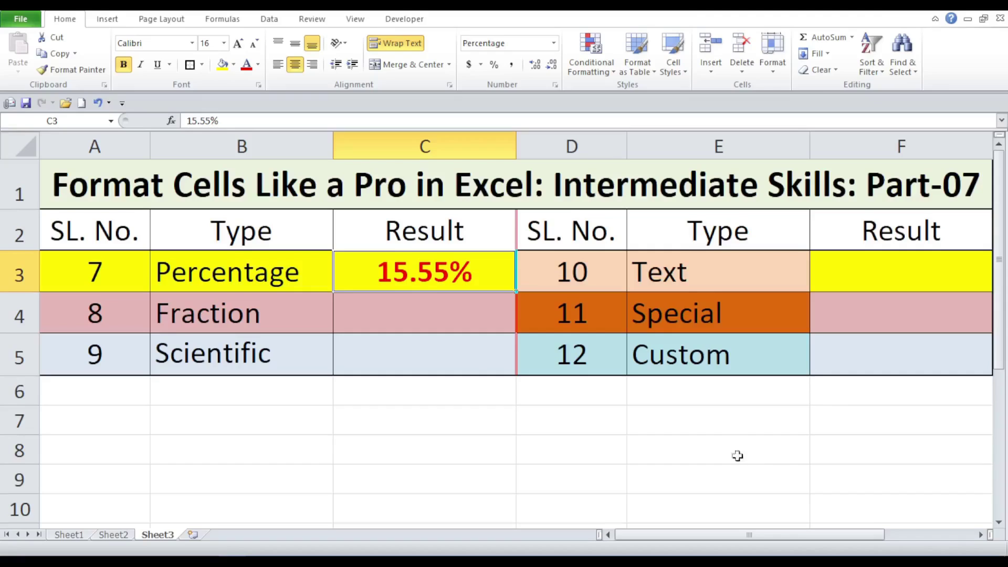
Step: Enter 0.75 as the Fraction row's result in cell C4
{"action": "left_click", "coordinate": [381, 313]}
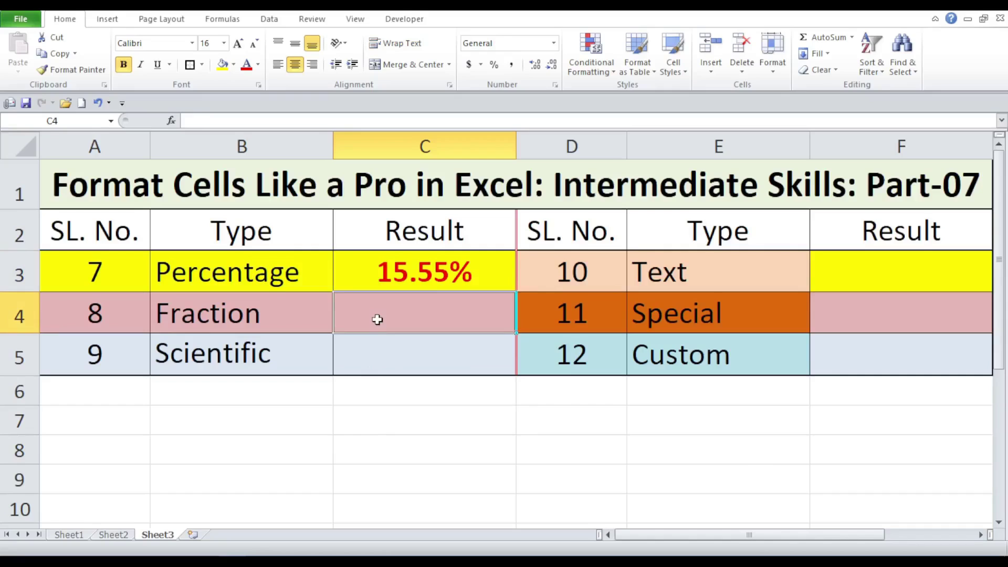
{"action": "type", "text": "0.75"}
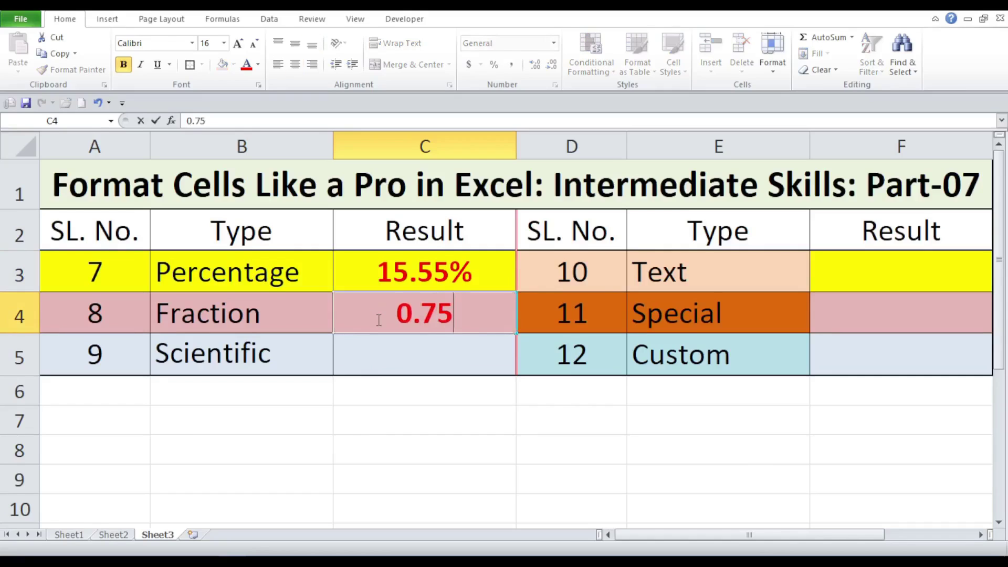
{"action": "key", "text": "Return"}
Step: Format the Fraction result in cell C4 with the Fraction category and the Up to one digit (1/4) type
{"action": "left_click", "coordinate": [440, 311]}
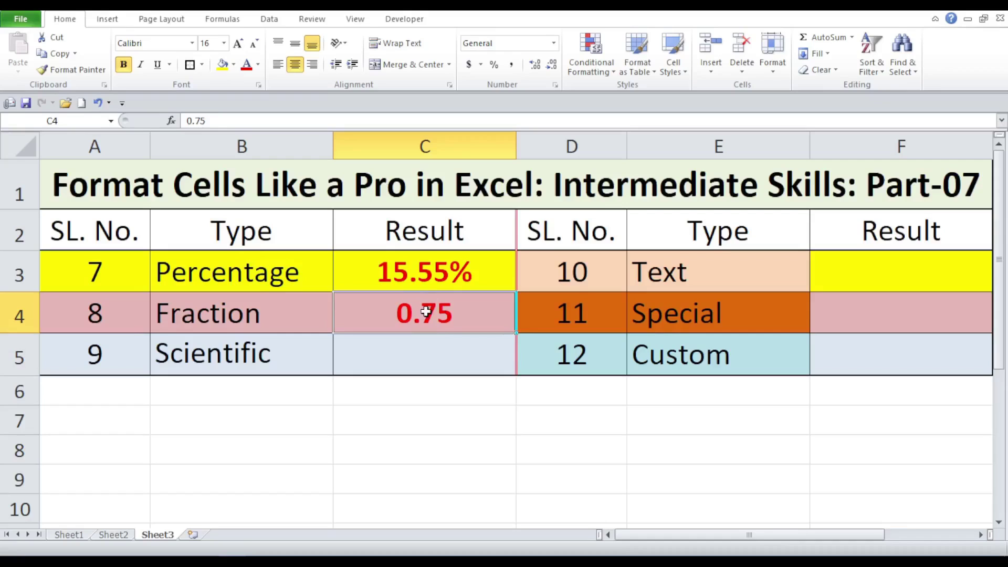
{"action": "right_click", "coordinate": [426, 311]}
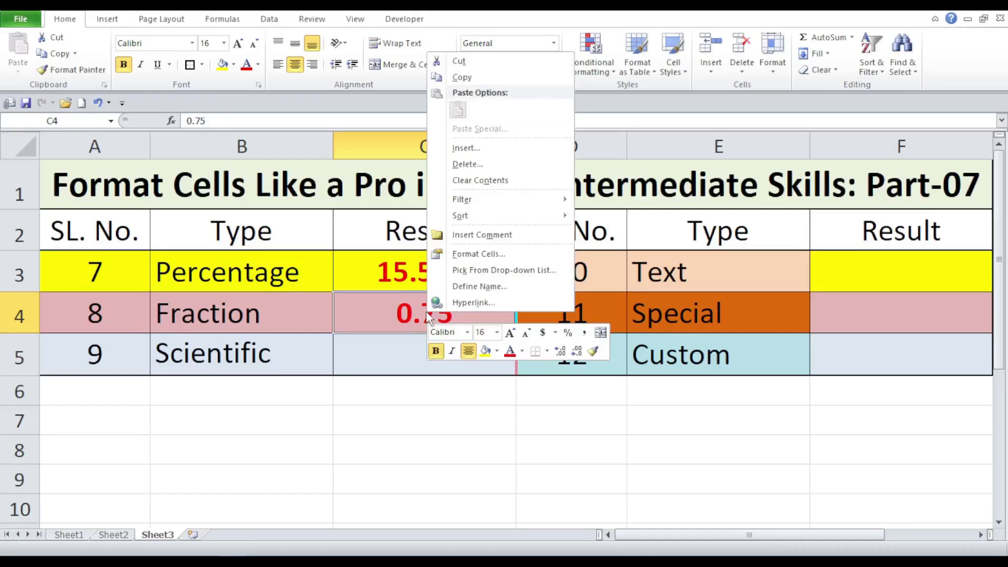
{"action": "left_click", "coordinate": [459, 256]}
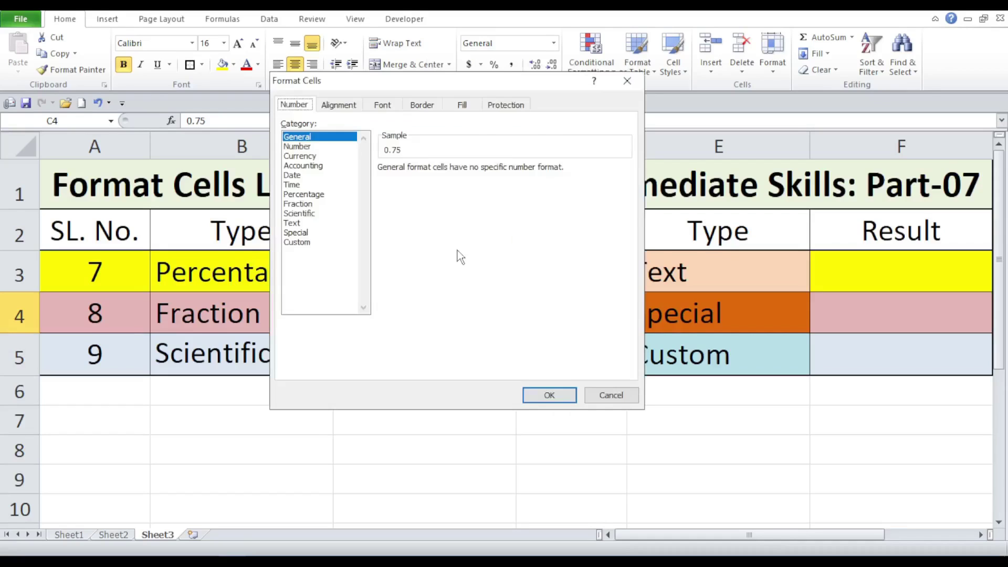
{"action": "left_click", "coordinate": [299, 205]}
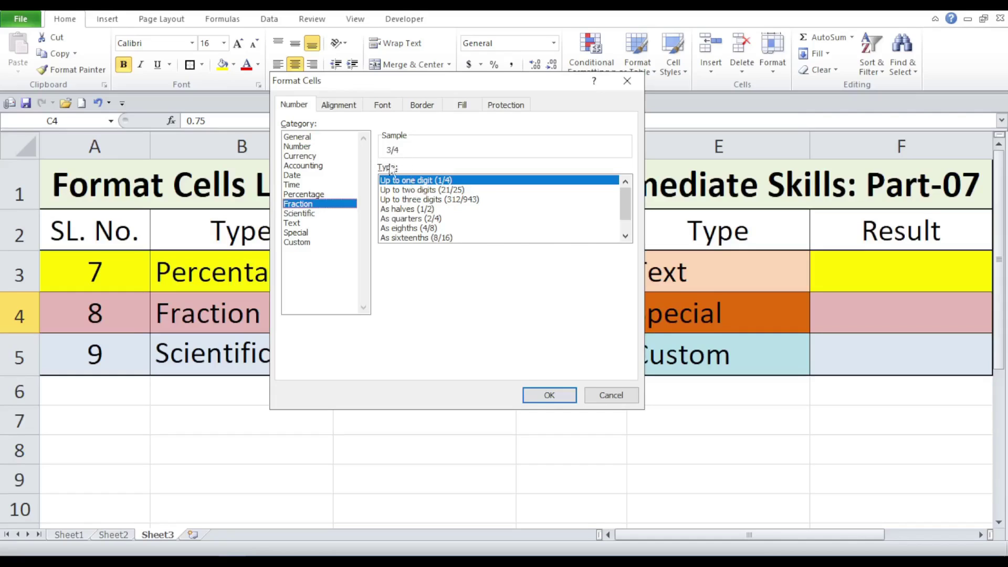
{"action": "left_click", "coordinate": [549, 399]}
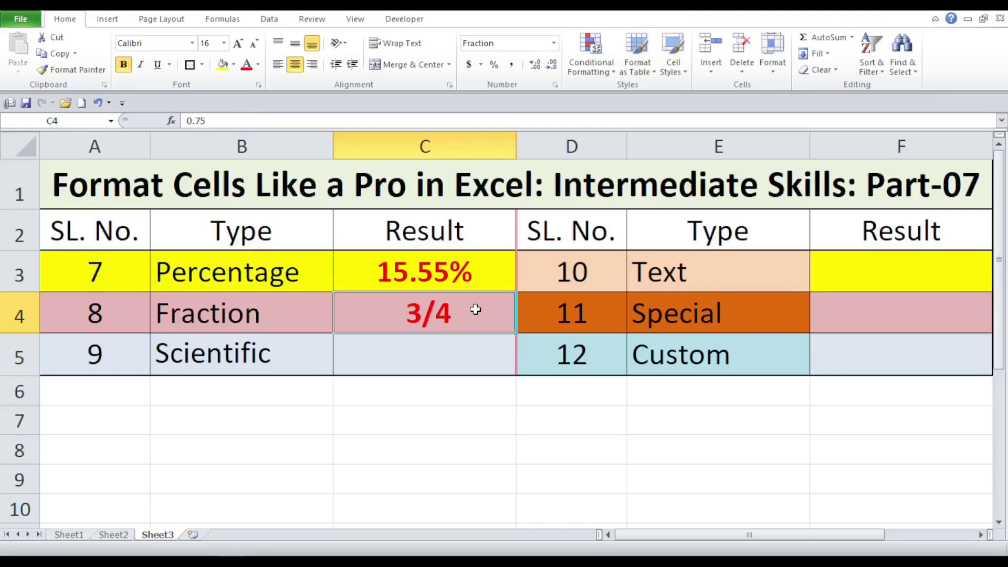
Step: Enter 123456789 as the Scientific row's result in cell C5
{"action": "left_click", "coordinate": [460, 351]}
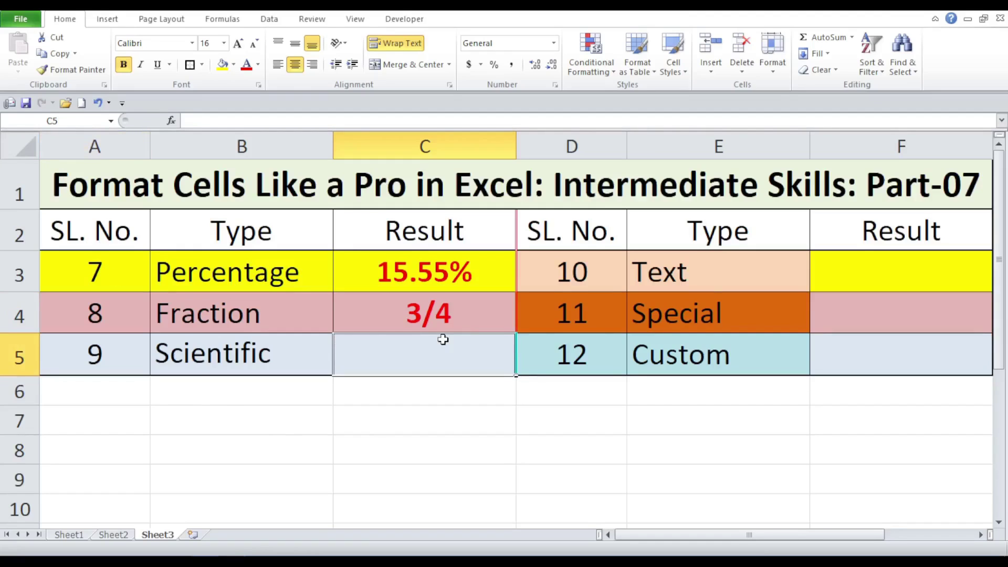
{"action": "type", "text": "123456"}
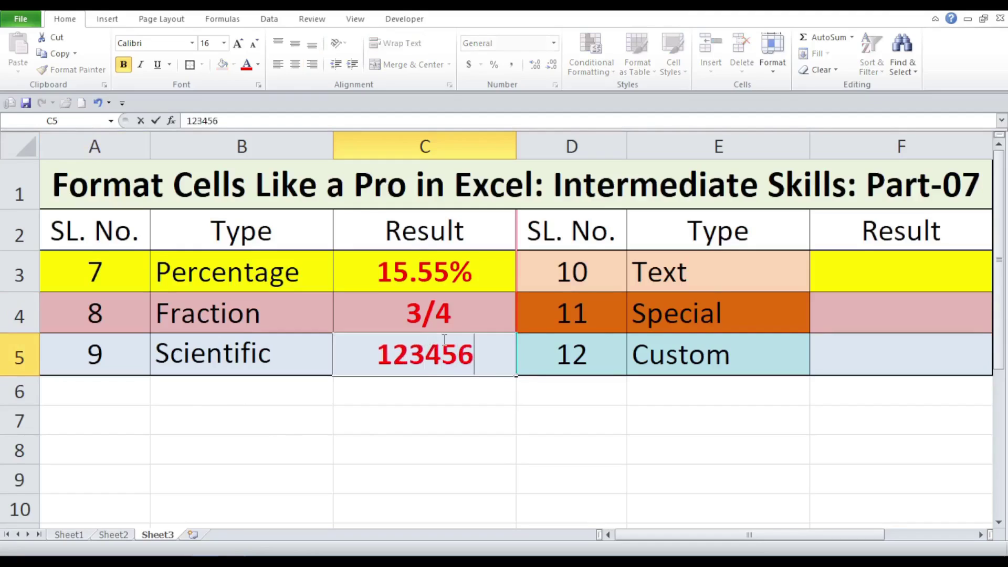
{"action": "type", "text": "789"}
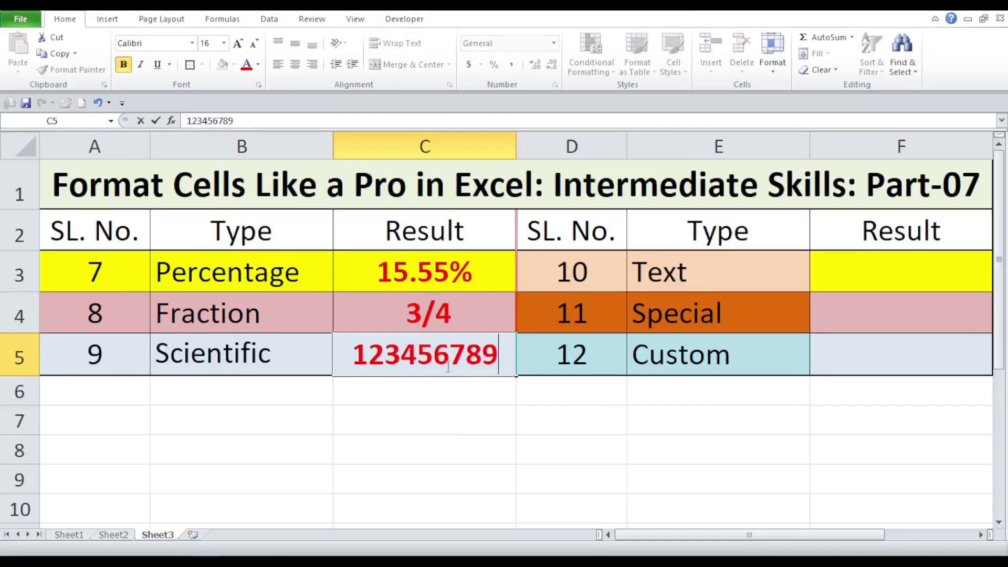
{"action": "left_click", "coordinate": [317, 348]}
Step: Format the Scientific result in cell C5 with the Scientific category and 2 decimal places, and save the workbook
{"action": "left_click", "coordinate": [390, 350]}
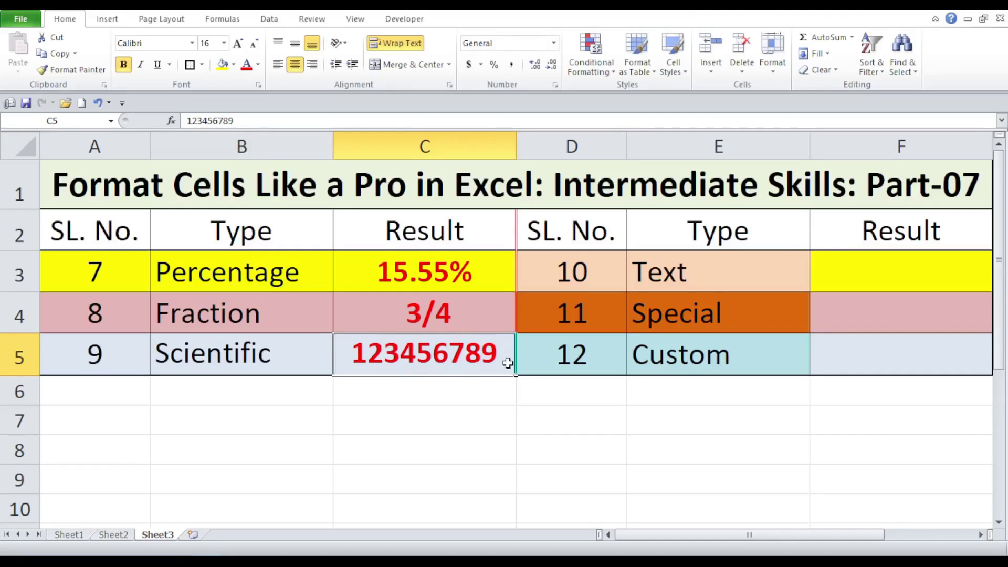
{"action": "right_click", "coordinate": [504, 356]}
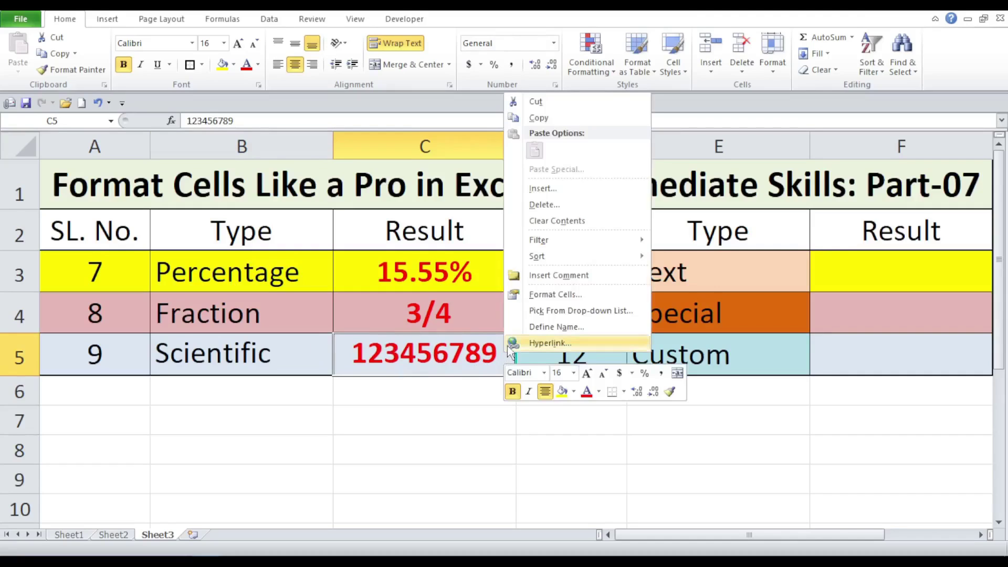
{"action": "left_click", "coordinate": [541, 295]}
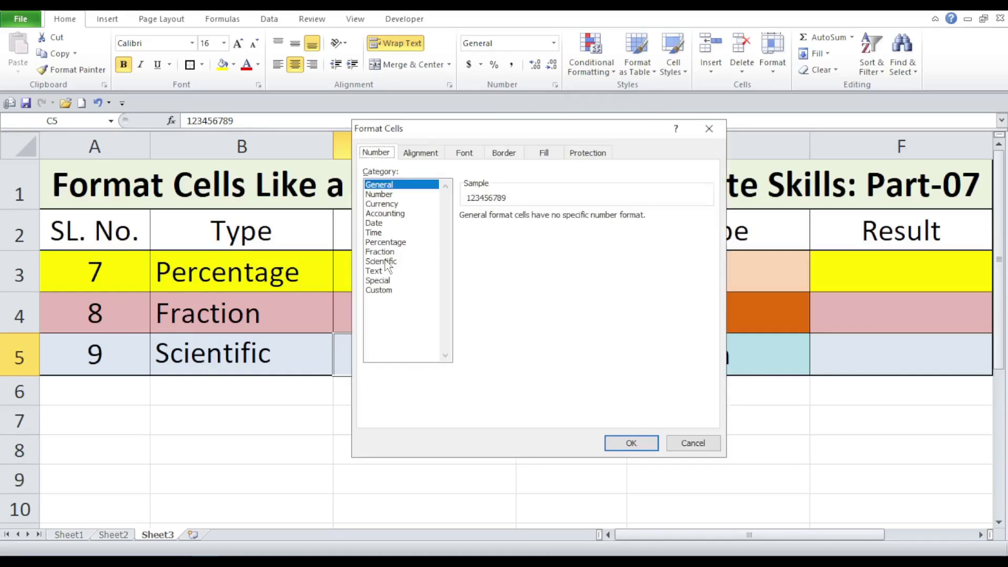
{"action": "left_click", "coordinate": [387, 262]}
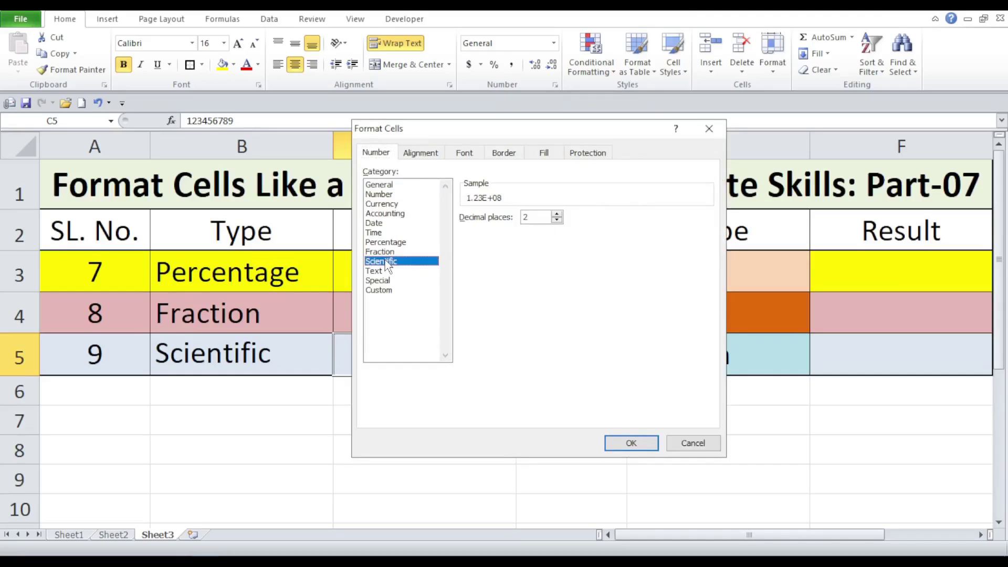
{"action": "left_click_drag", "start_coordinate": [428, 134], "coordinate": [584, 114]}
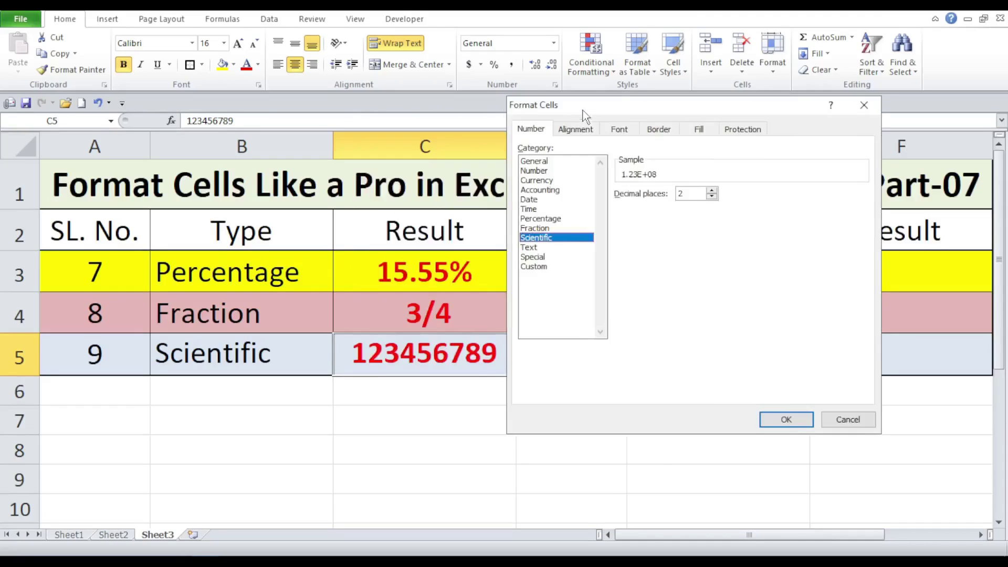
{"action": "left_click", "coordinate": [795, 423]}
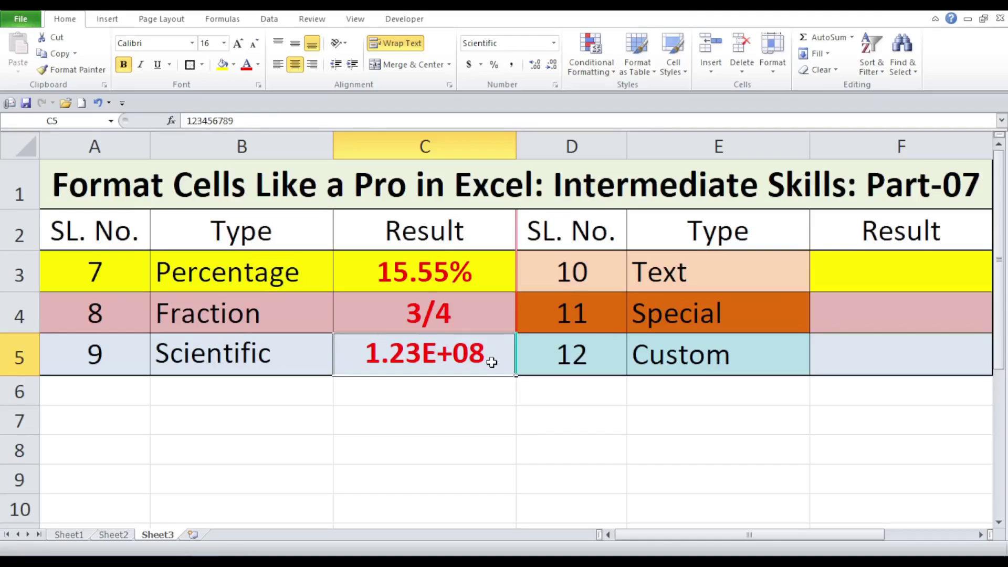
{"action": "left_click", "coordinate": [25, 103]}
Step: Enter 123456 as the Text result in cell F3 and 123456789 as the Special result in cell F4
{"action": "left_click", "coordinate": [870, 281]}
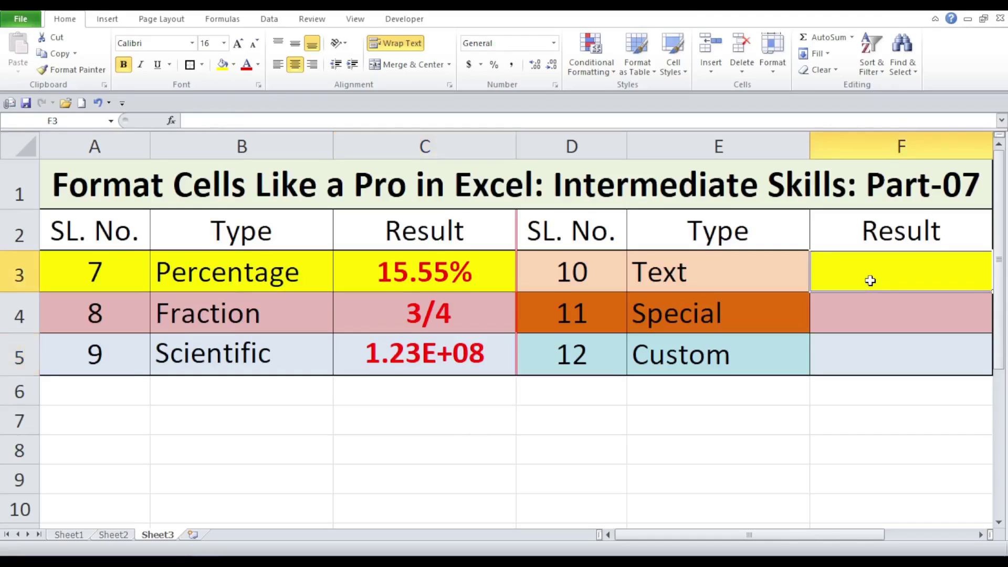
{"action": "type", "text": "123456"}
{"action": "key", "text": "Return"}
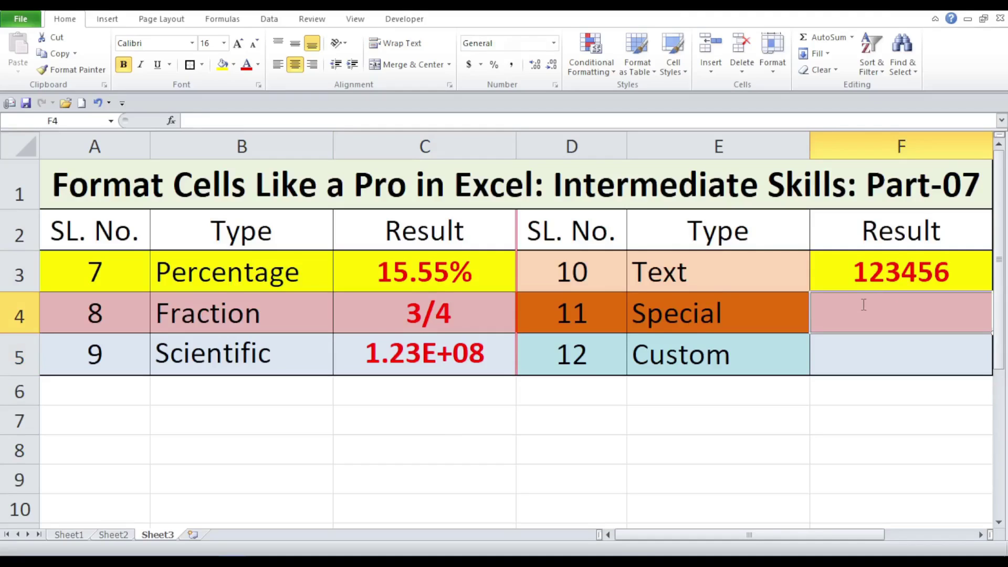
{"action": "type", "text": "123456789"}
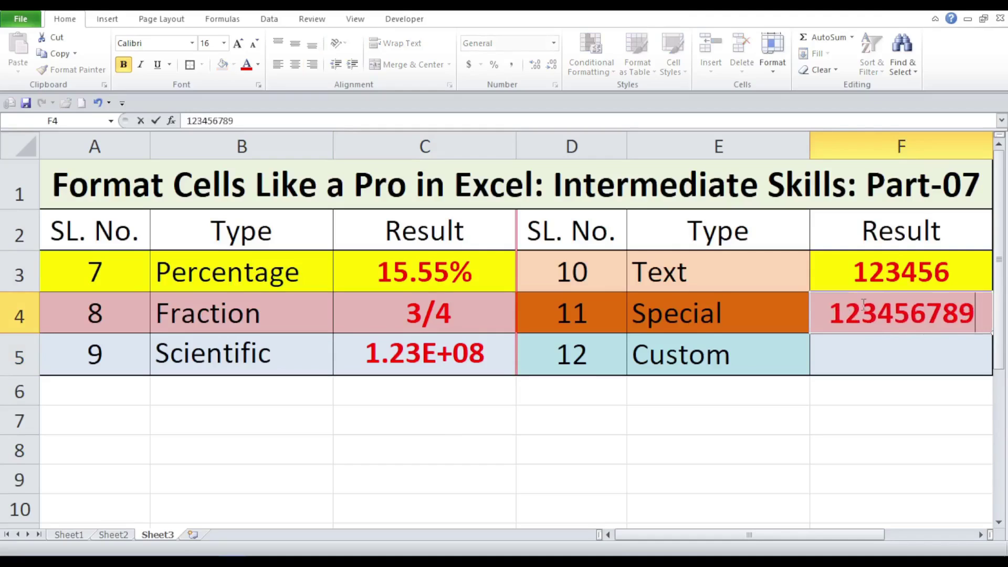
{"action": "left_click", "coordinate": [773, 312]}
Step: Format the Special result in cell F4 with the Special category's Phone Number type and the English (U.S.) locale
{"action": "left_click", "coordinate": [864, 315]}
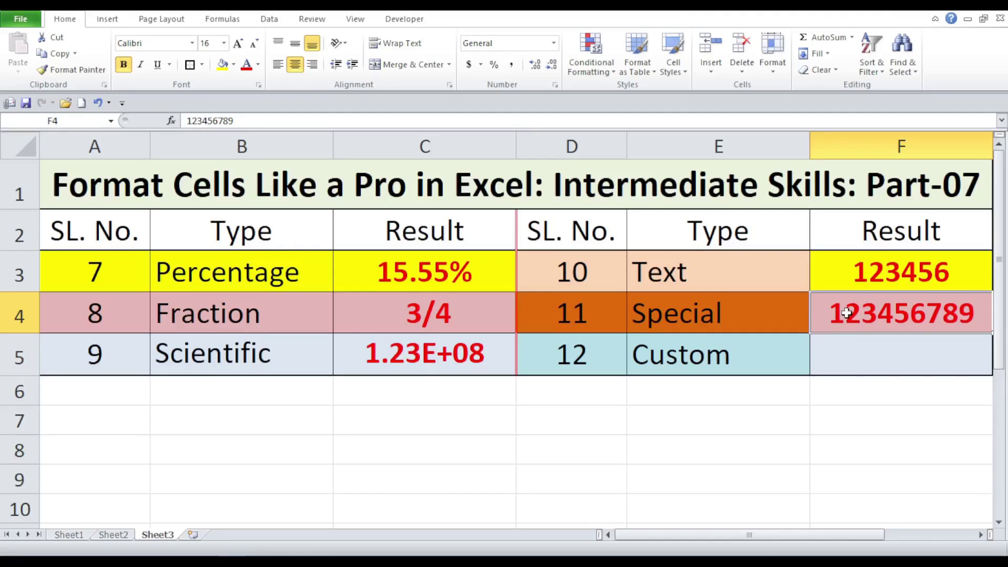
{"action": "right_click", "coordinate": [847, 313]}
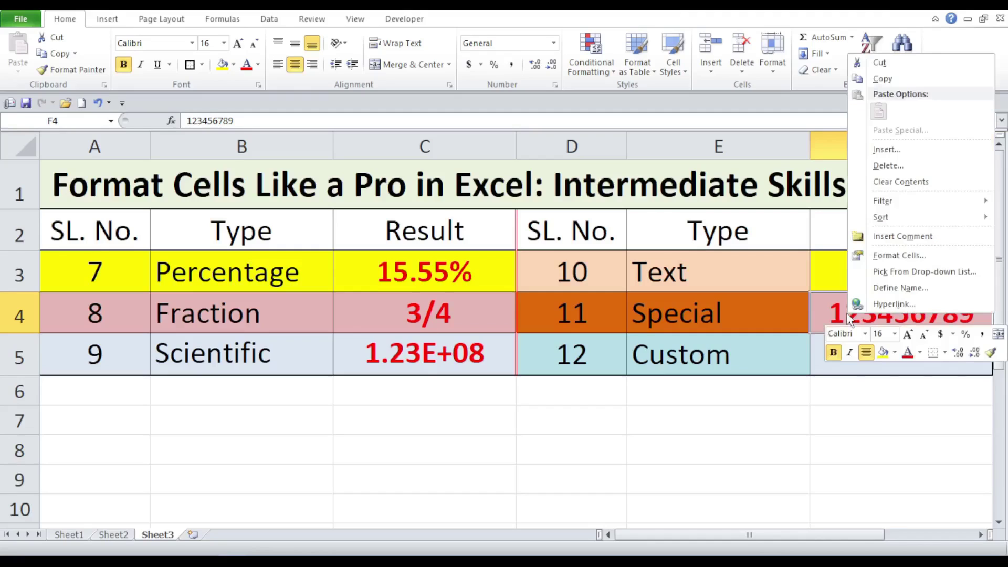
{"action": "left_click", "coordinate": [898, 258]}
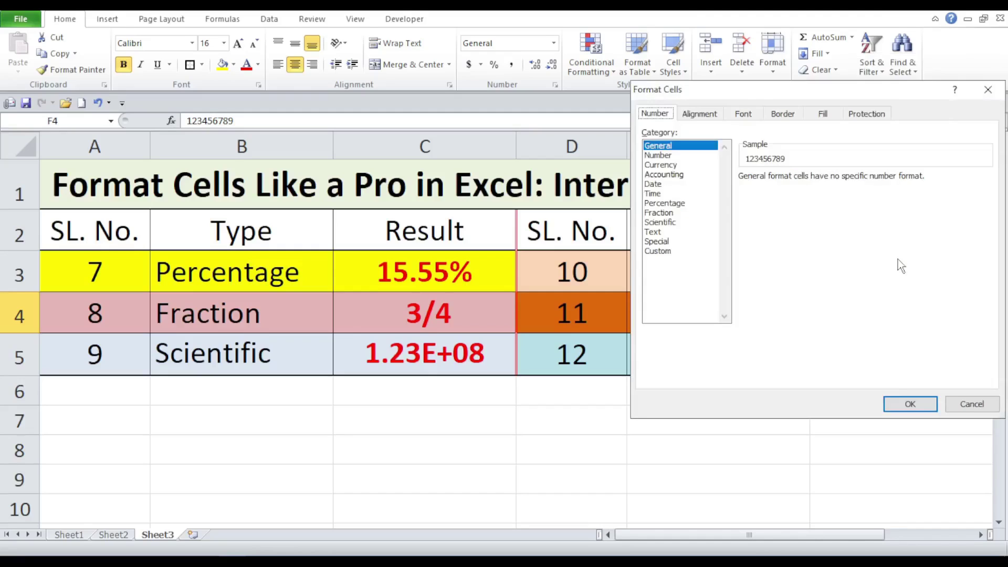
{"action": "left_click_drag", "start_coordinate": [733, 89], "coordinate": [297, 78]}
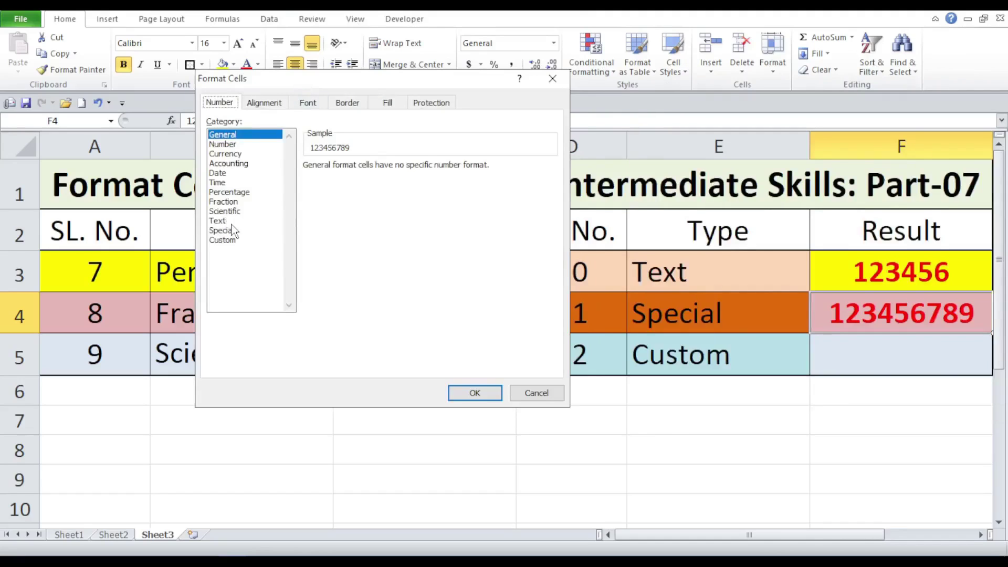
{"action": "left_click", "coordinate": [231, 230]}
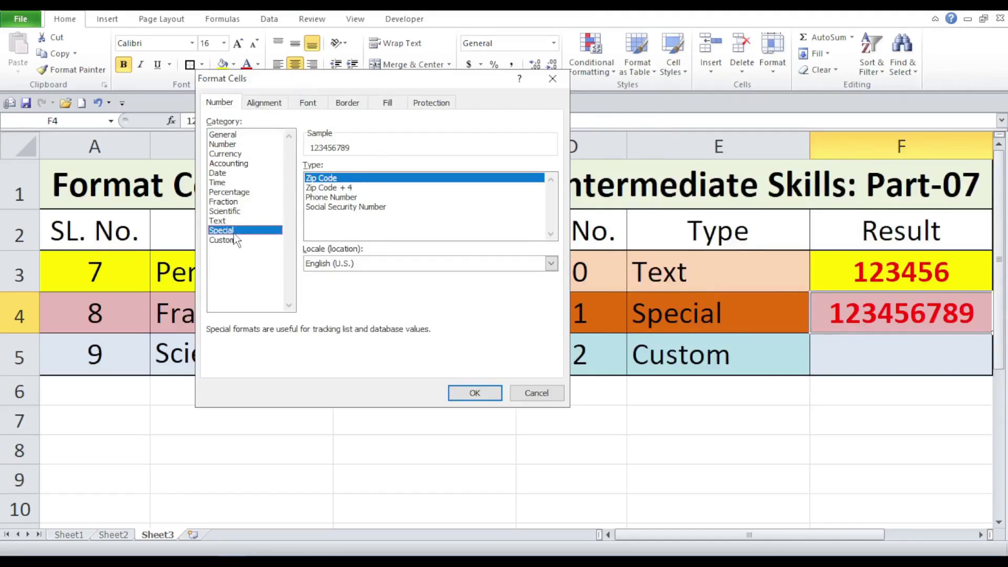
{"action": "left_click", "coordinate": [340, 197]}
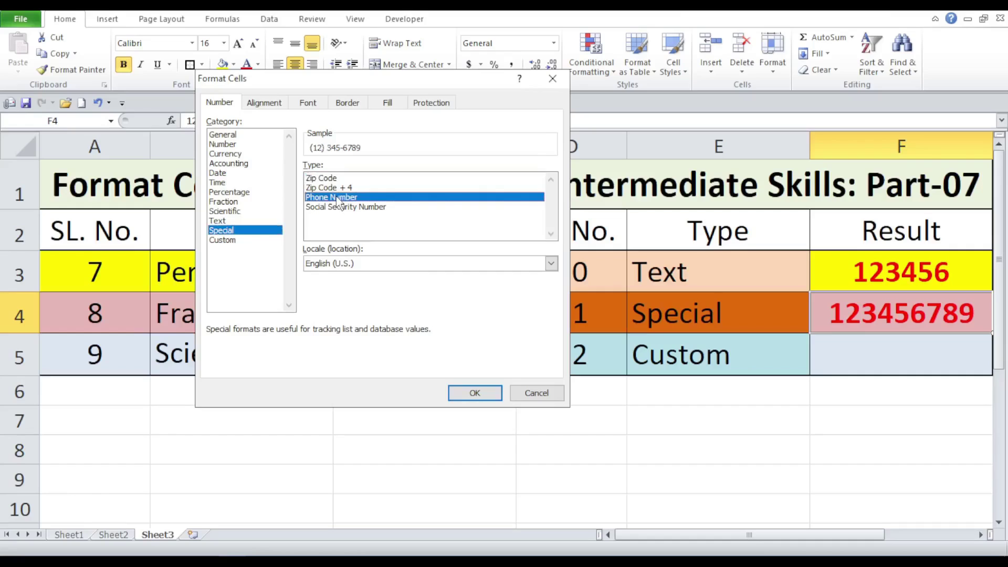
{"action": "left_click", "coordinate": [478, 400]}
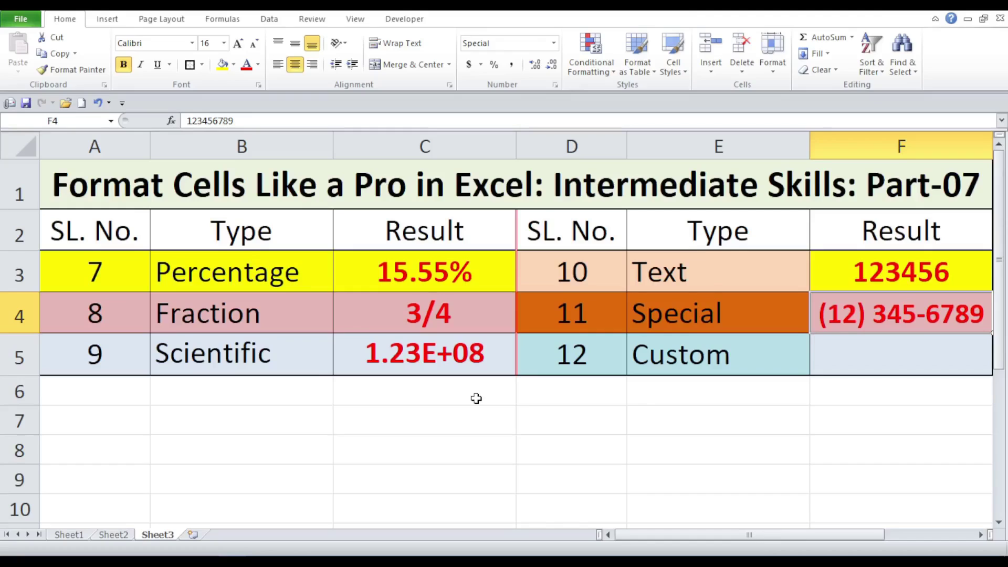
Step: Enter 10.25 as the Custom row's result in cell F5
{"action": "left_click", "coordinate": [880, 347]}
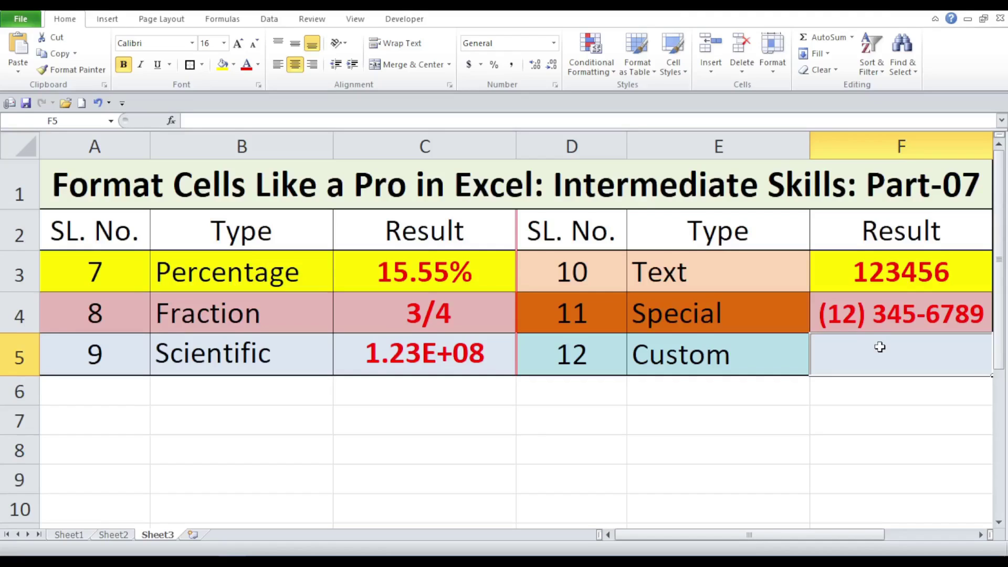
{"action": "type", "text": "10.25"}
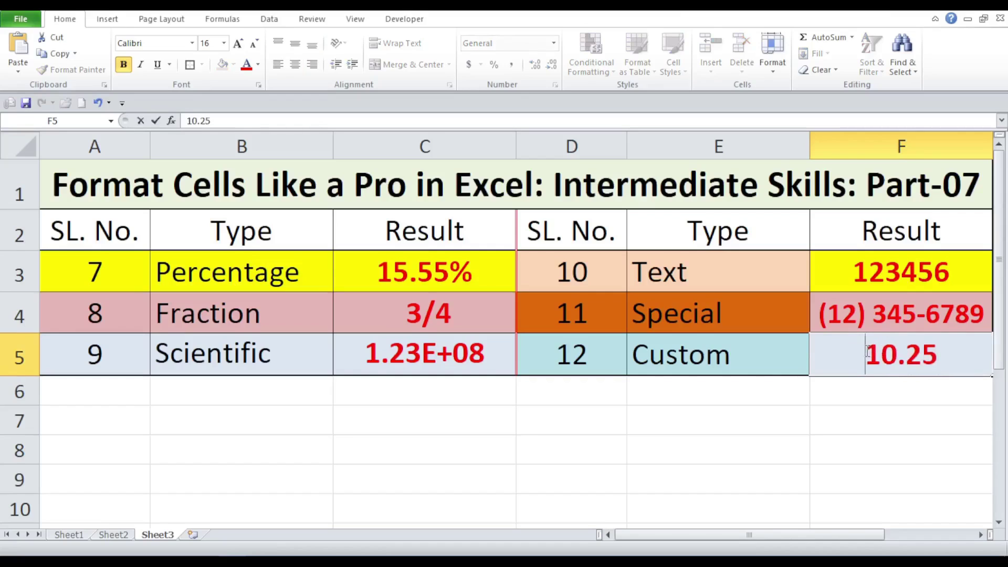
{"action": "left_click", "coordinate": [723, 351]}
Step: Format the Custom result in cell F5 with the Custom category and the format code 0.00"Kn/m^2", pasting the unit after the 0.00 code
{"action": "left_click", "coordinate": [899, 353]}
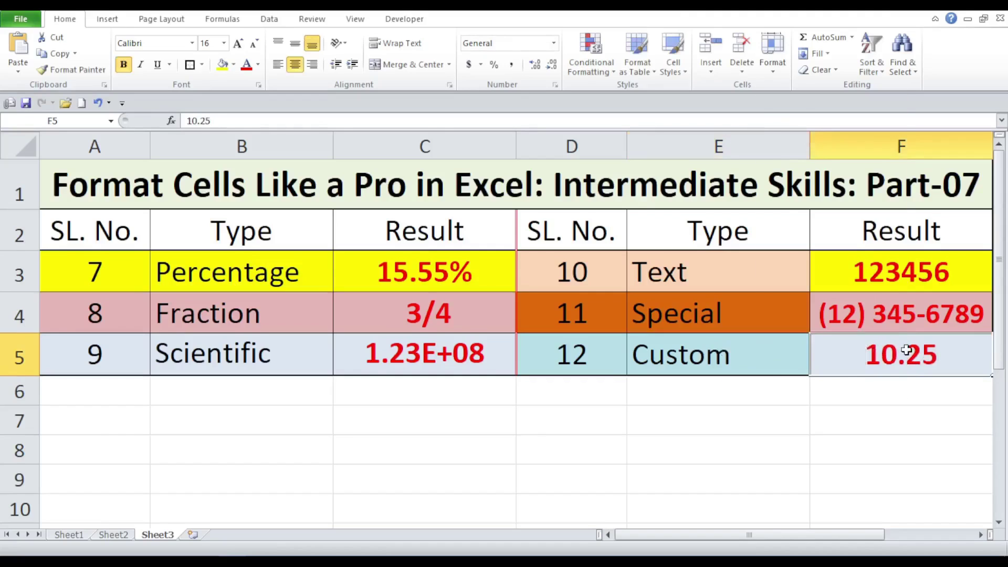
{"action": "right_click", "coordinate": [904, 352]}
{"action": "left_click", "coordinate": [820, 294]}
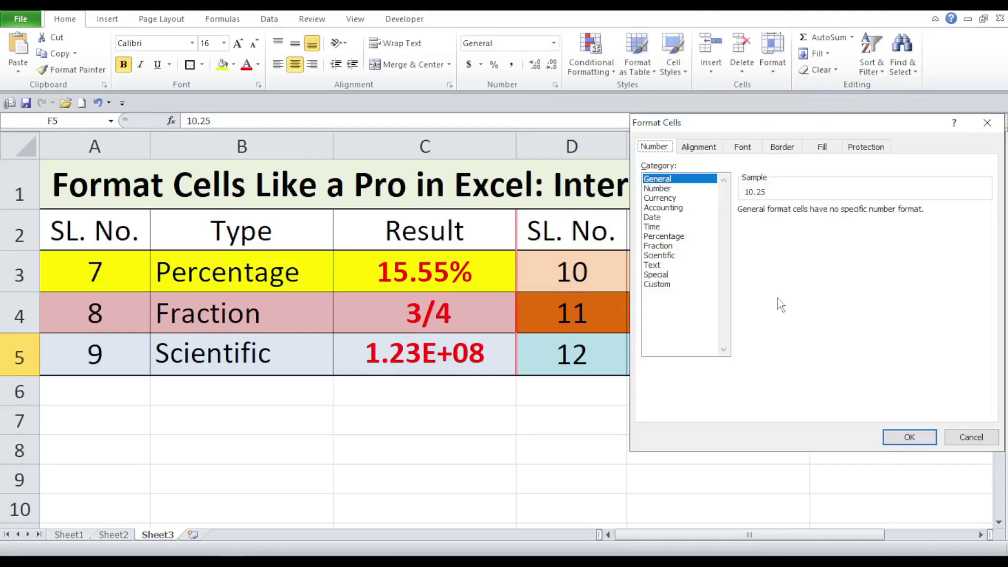
{"action": "left_click", "coordinate": [658, 286]}
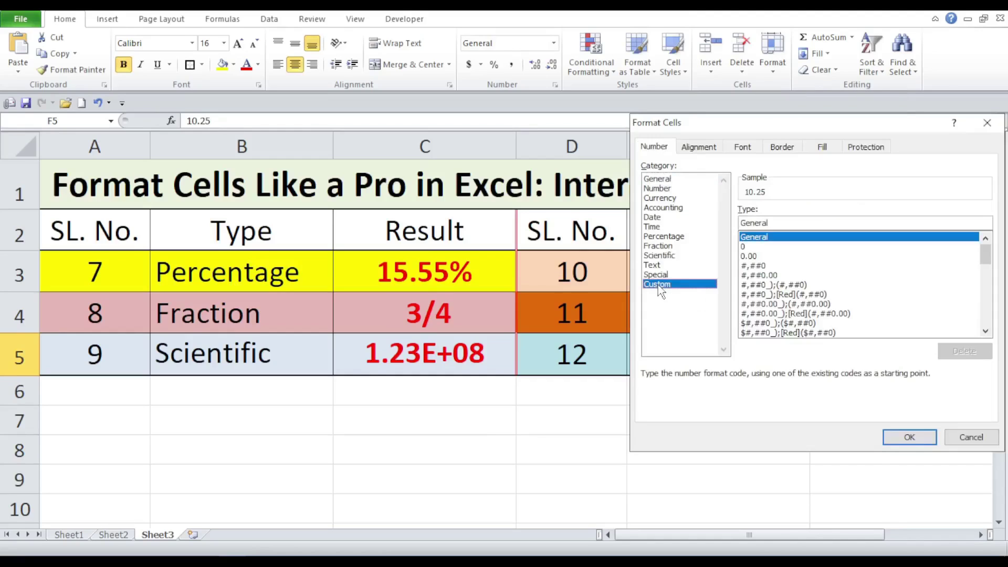
{"action": "left_click_drag", "start_coordinate": [706, 126], "coordinate": [310, 131]}
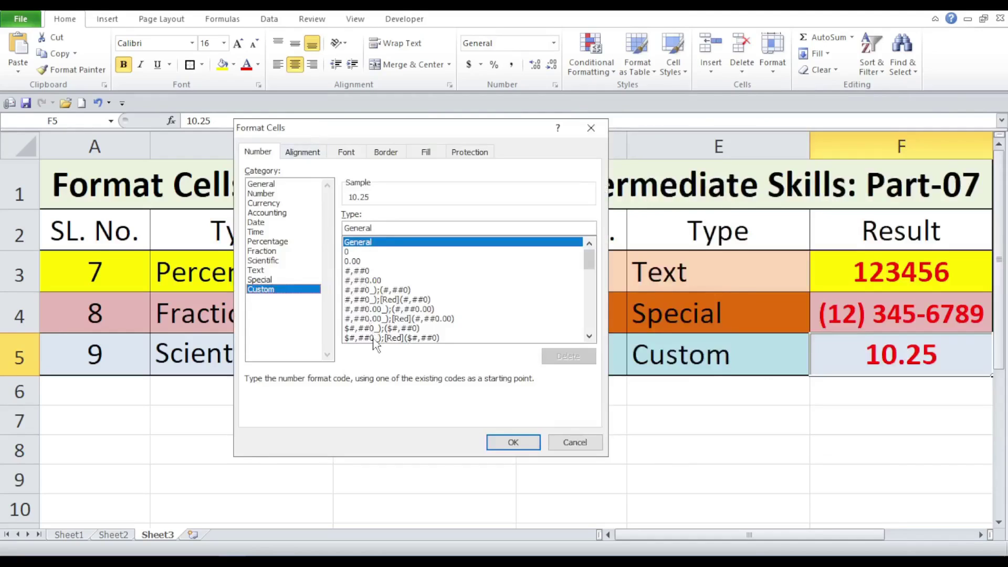
{"action": "left_click", "coordinate": [353, 265]}
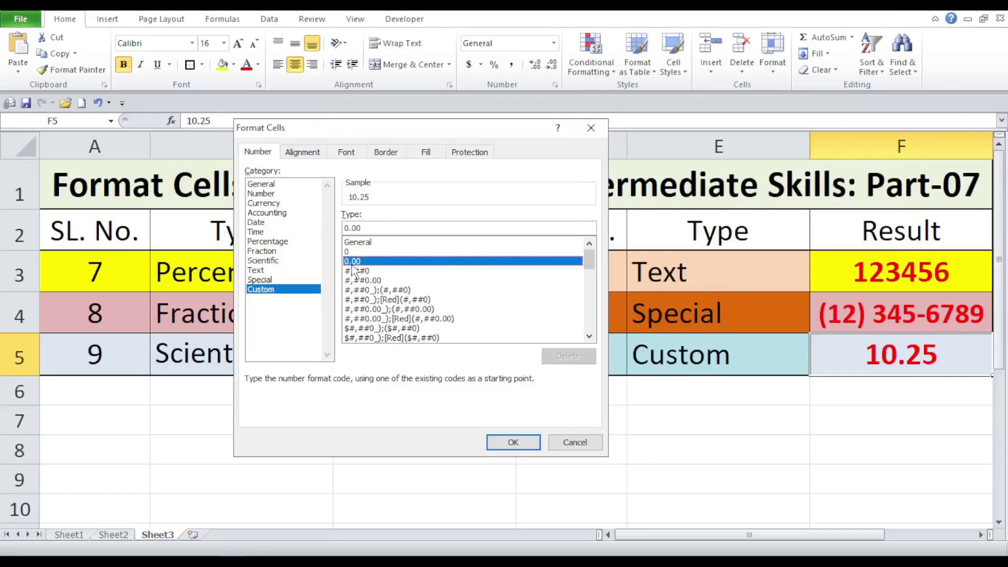
{"action": "left_click", "coordinate": [374, 227]}
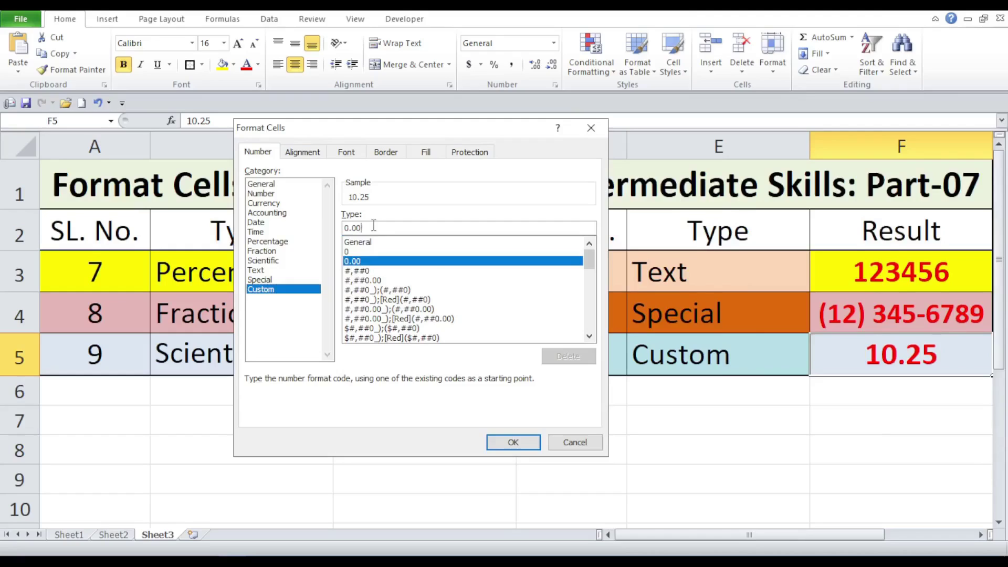
{"action": "right_click", "coordinate": [373, 227]}
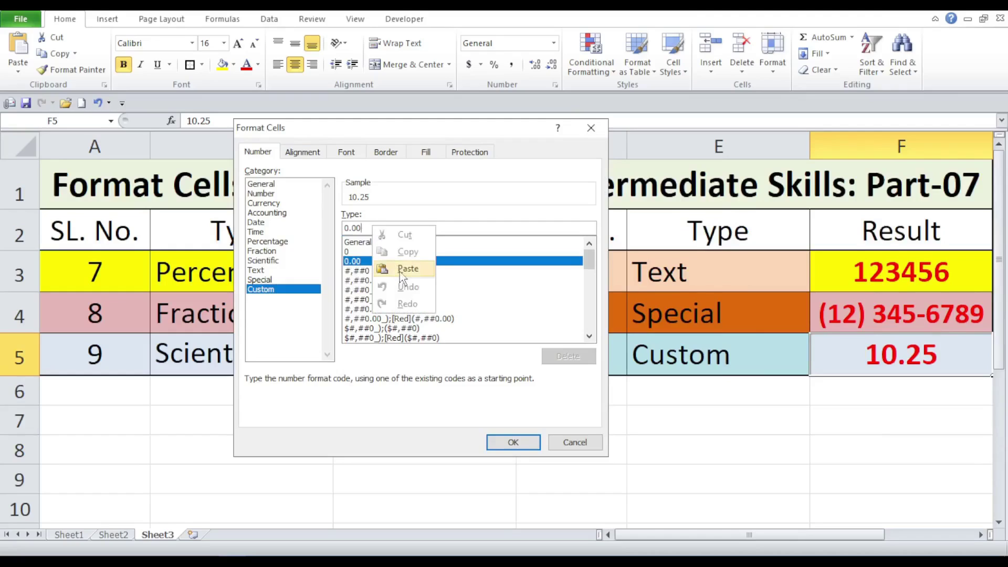
{"action": "left_click", "coordinate": [399, 272]}
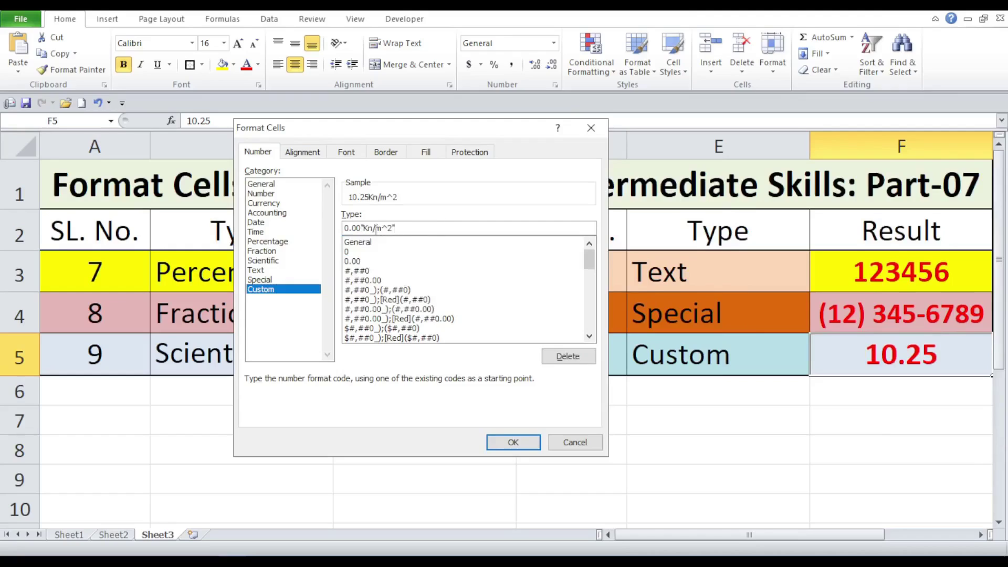
{"action": "left_click", "coordinate": [533, 443]}
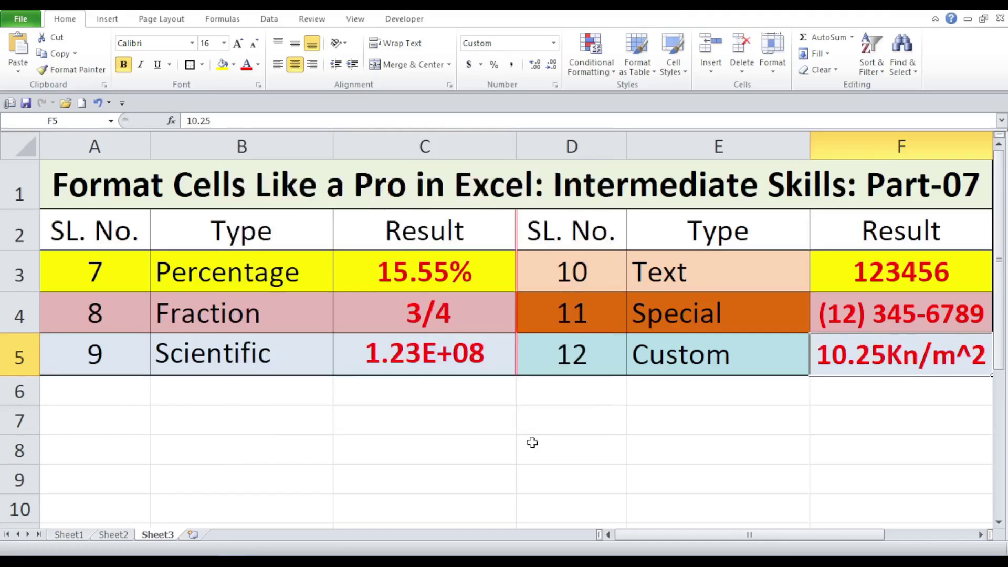